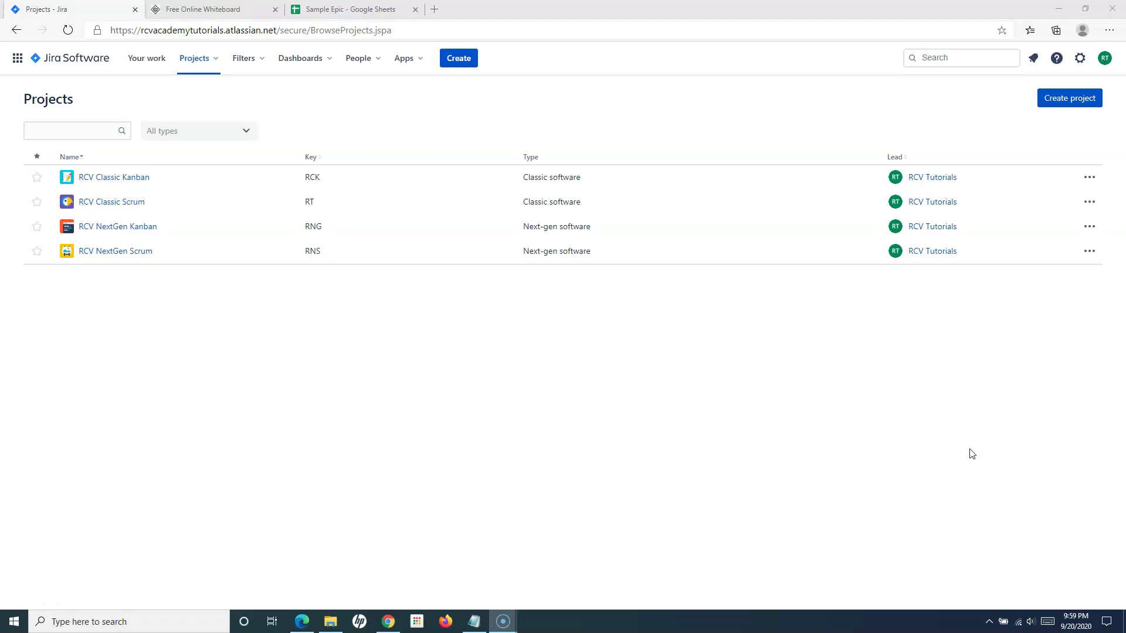
- Switch to the Sample Epic spreadsheet and examine the Portal Registration epic and its buyer registration stories on Sheet1
{"action": "left_click", "coordinate": [381, 10]}
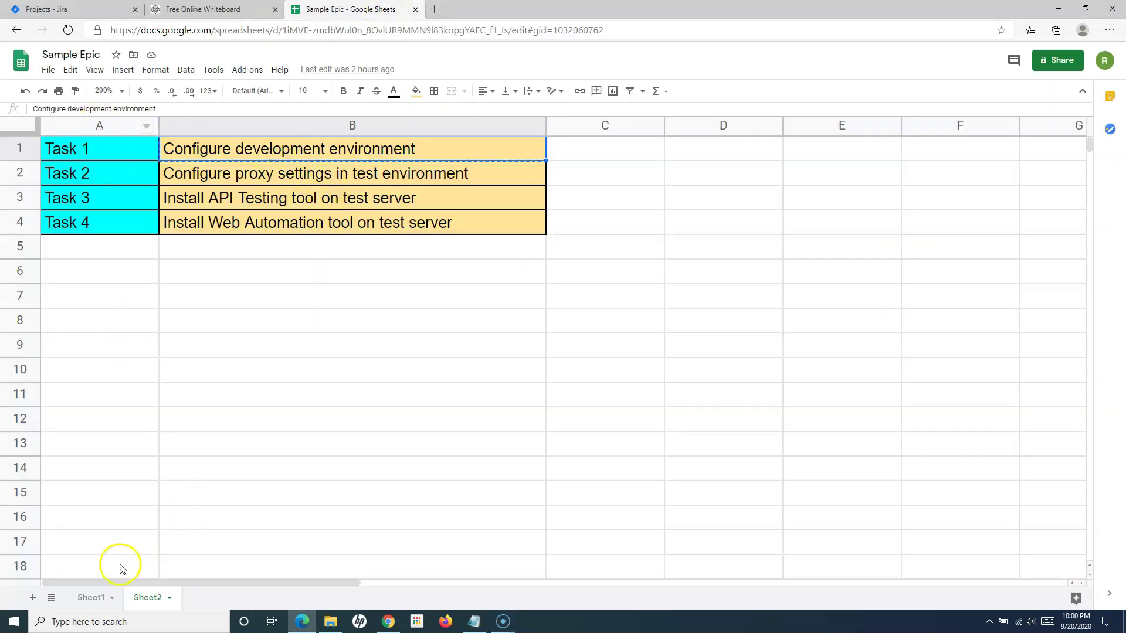
{"action": "left_click", "coordinate": [91, 597]}
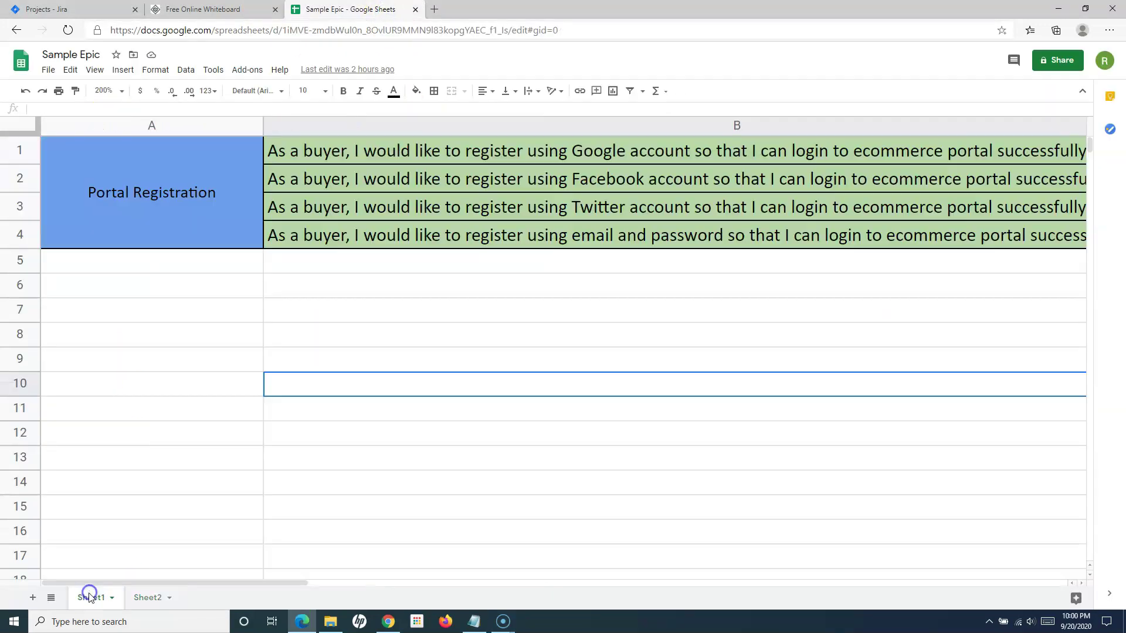
{"action": "left_click", "coordinate": [140, 176]}
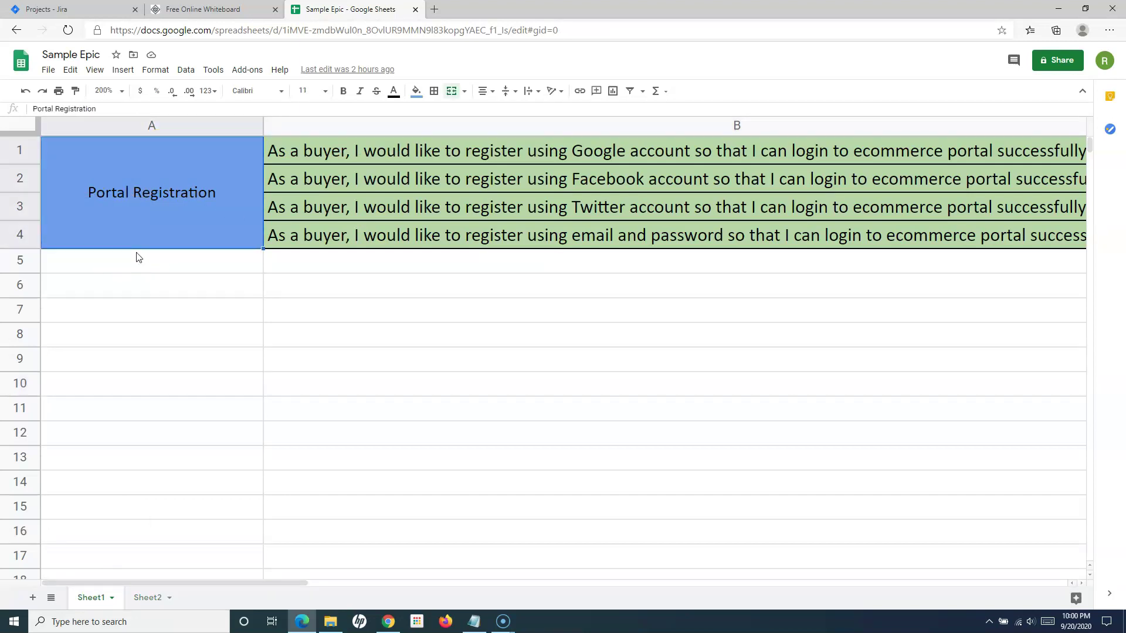
{"action": "left_click", "coordinate": [296, 153]}
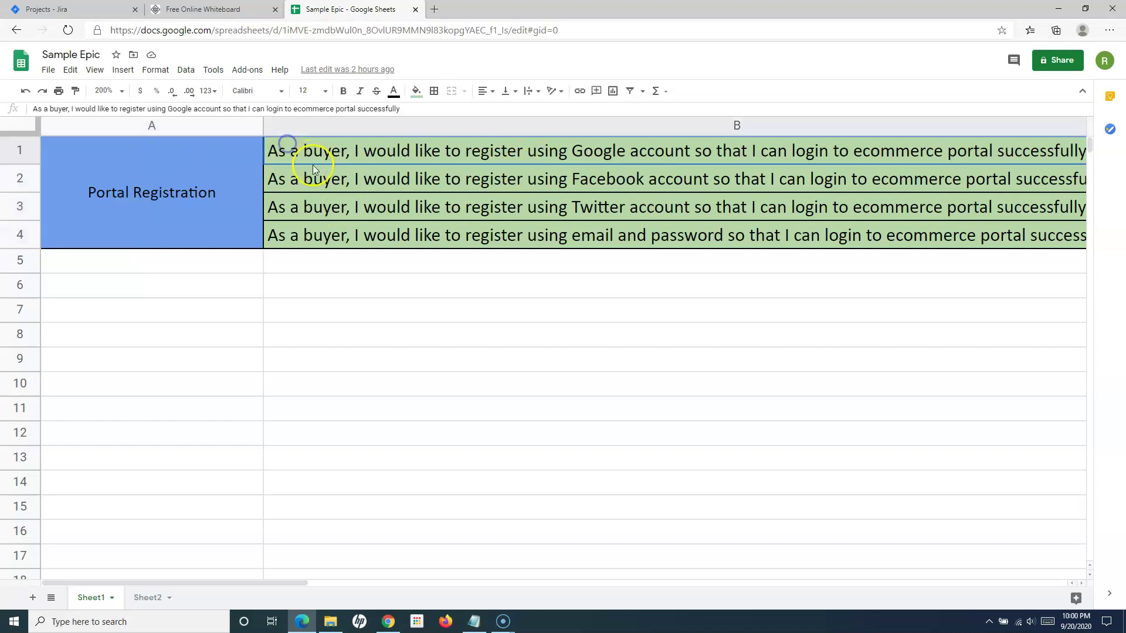
{"action": "left_click", "coordinate": [311, 173]}
{"action": "left_click", "coordinate": [320, 205]}
{"action": "left_click", "coordinate": [322, 234]}
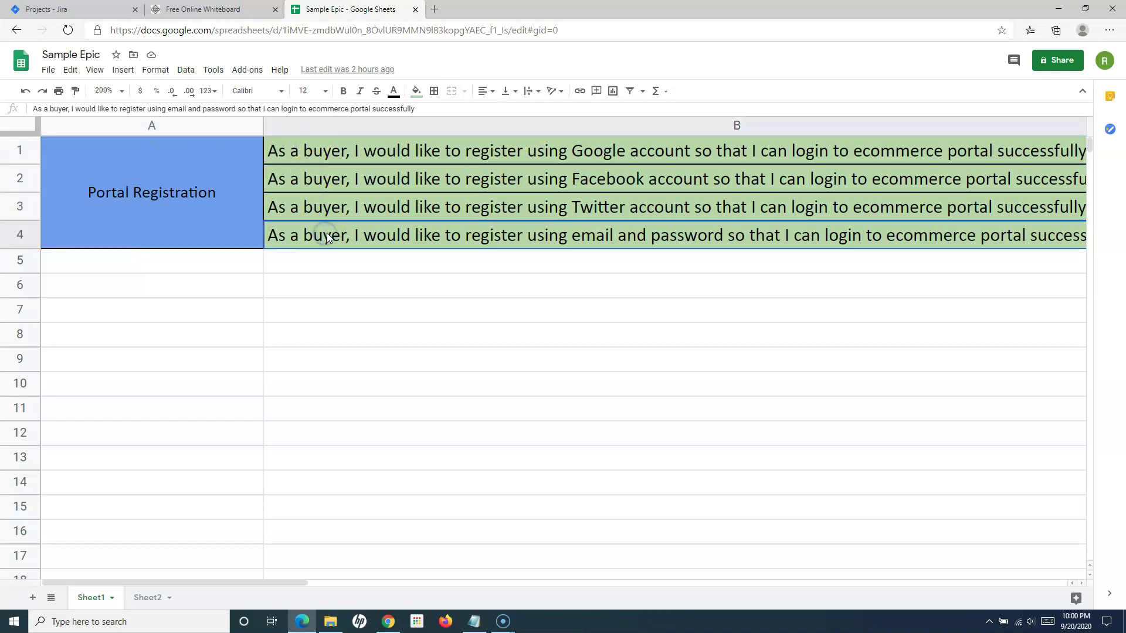
{"action": "left_click_drag", "start_coordinate": [359, 149], "coordinate": [365, 241]}
{"action": "left_click", "coordinate": [187, 181]}
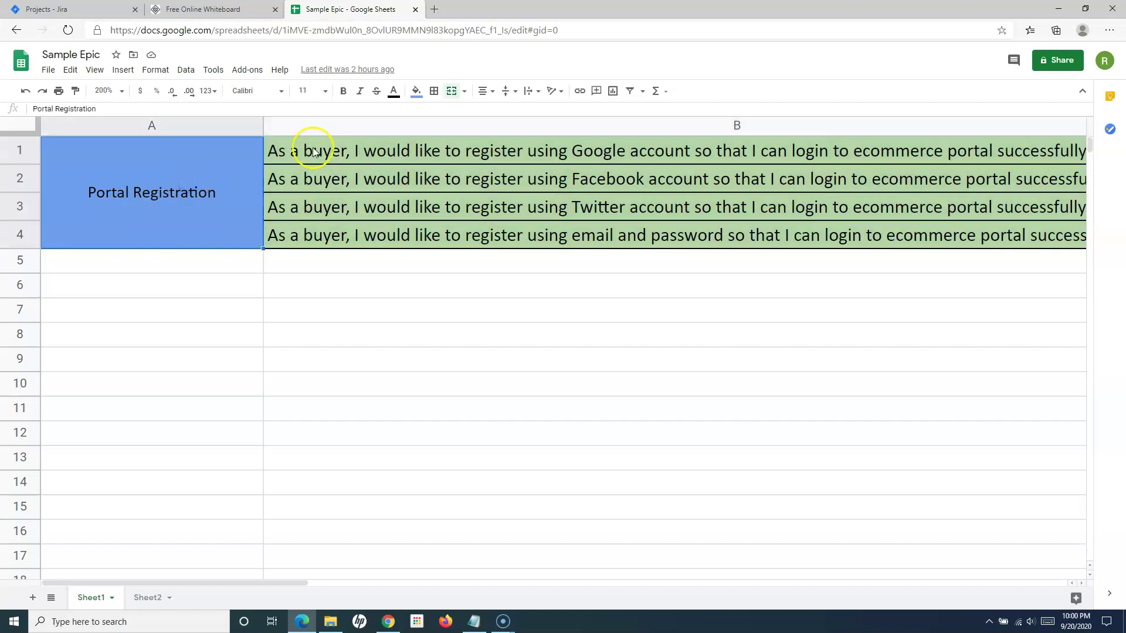
{"action": "left_click", "coordinate": [371, 177]}
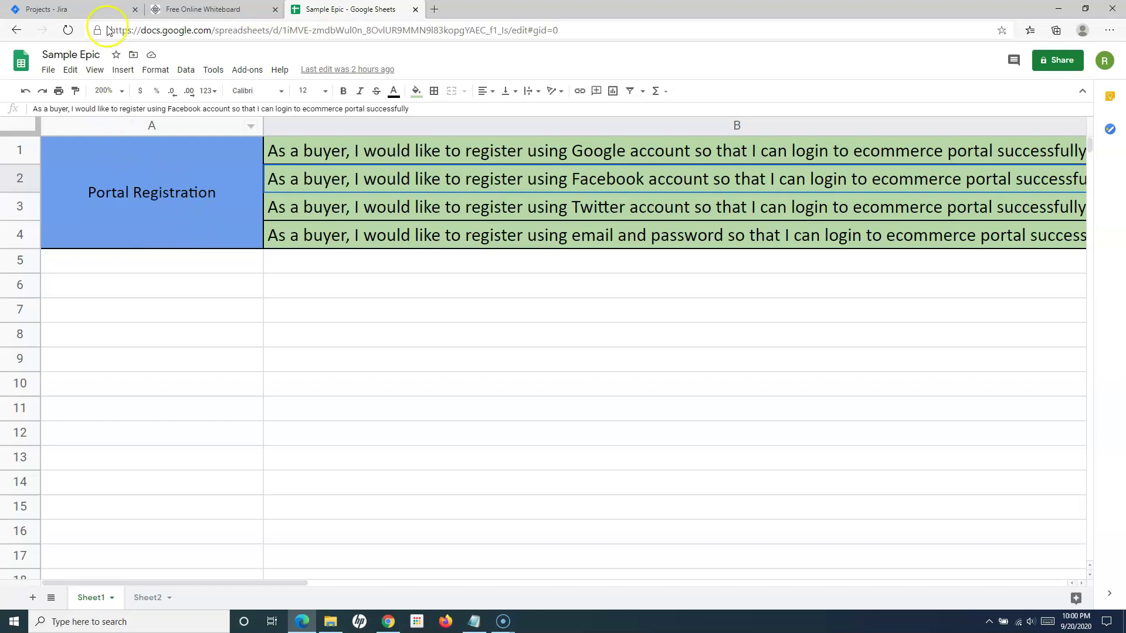
- Switch to Jira, open the RCV Classic Scrum project and open the form for a new issue
{"action": "left_click", "coordinate": [96, 10]}
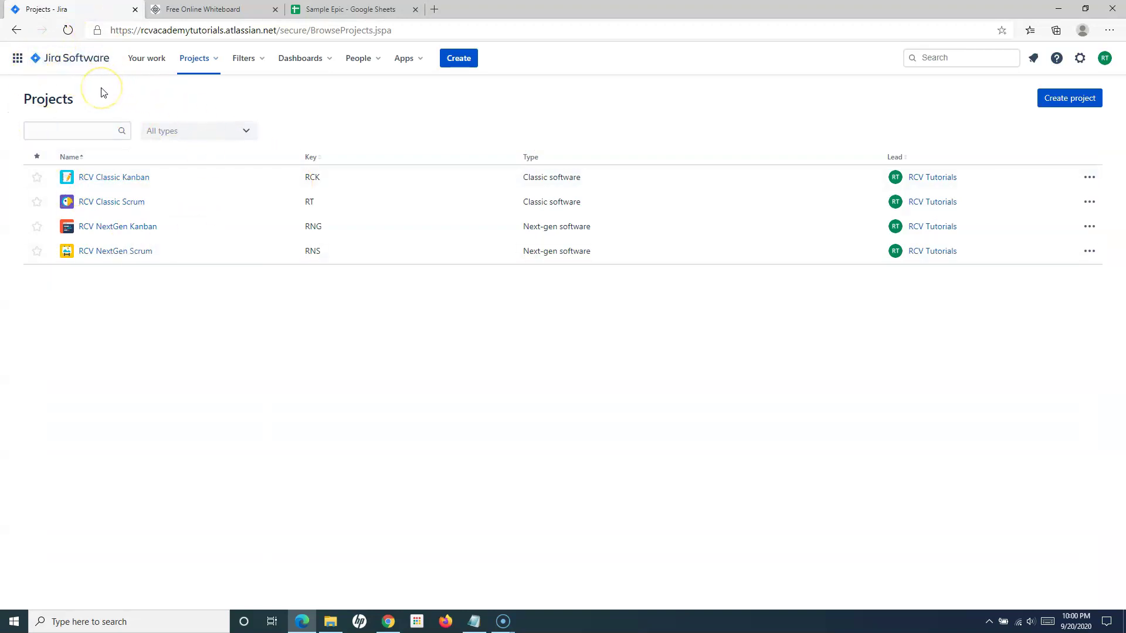
{"action": "left_click", "coordinate": [117, 206]}
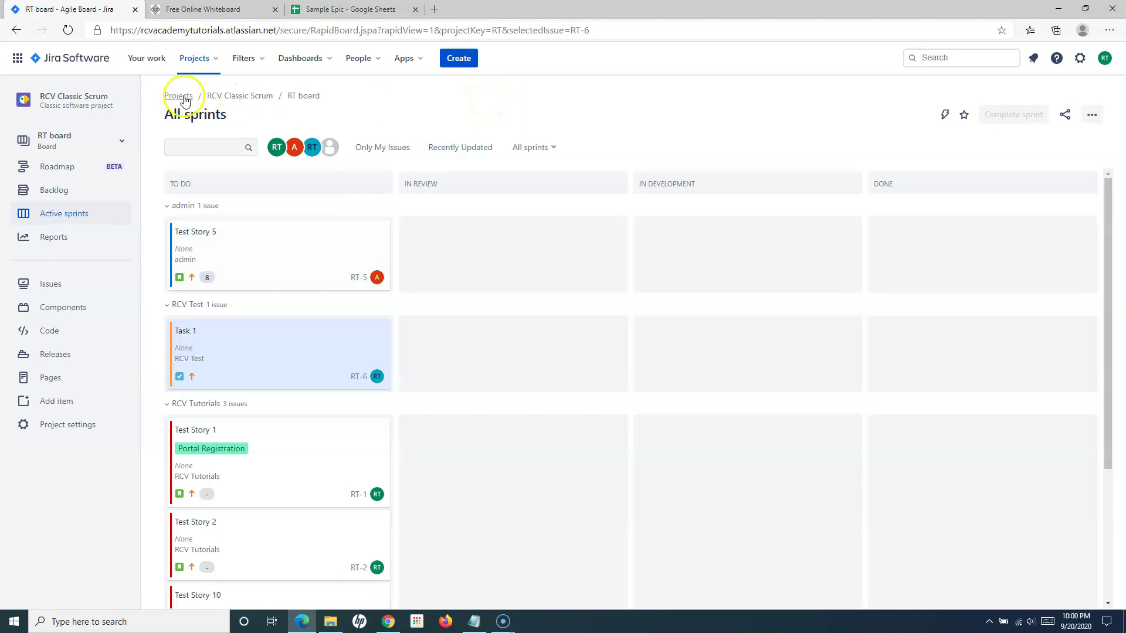
{"action": "left_click", "coordinate": [464, 64]}
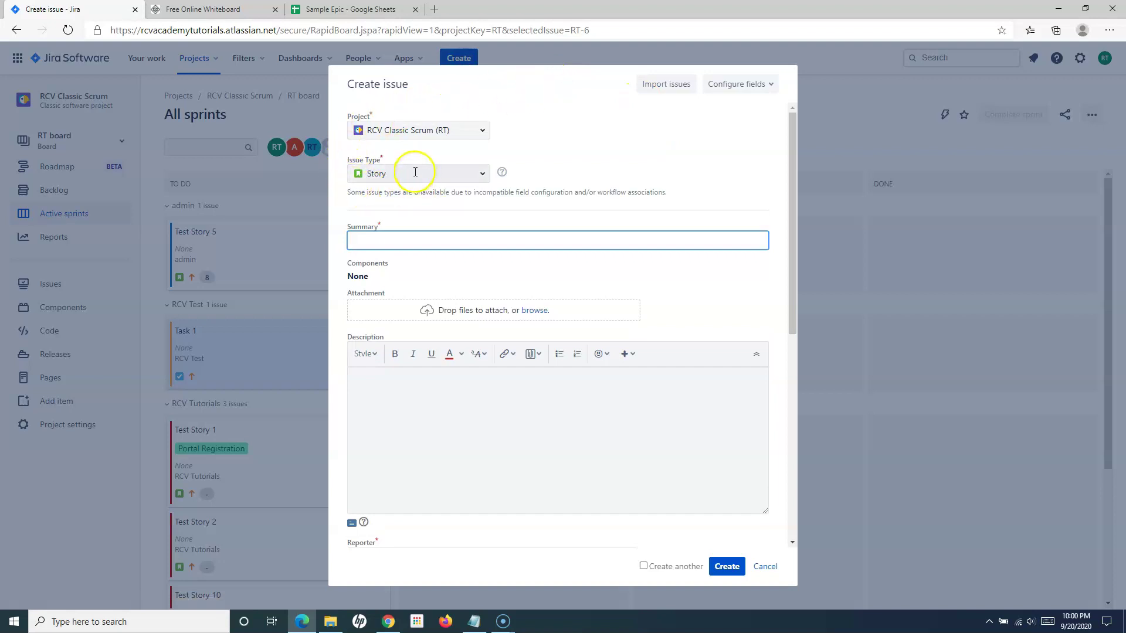
- Copy the Google account registration story from the Sample Epic spreadsheet into the new Jira issue's summary and description
{"action": "left_click", "coordinate": [345, 9]}
{"action": "left_click", "coordinate": [371, 149]}
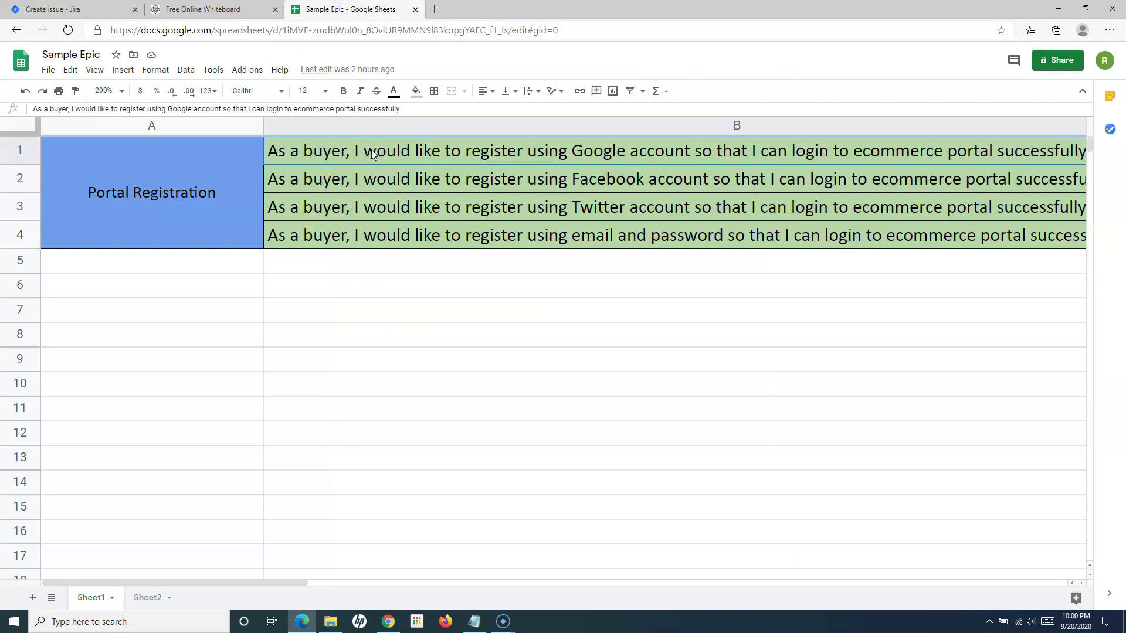
{"action": "left_click", "coordinate": [72, 10]}
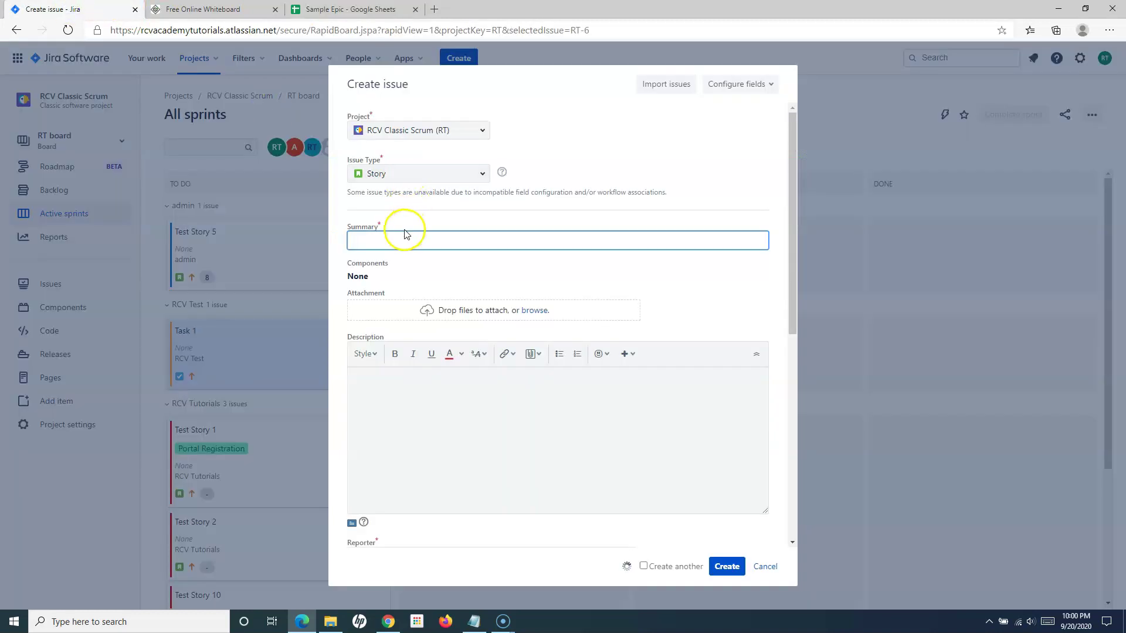
{"action": "type", "text": "As a buyer, I would like to register using Google account so that I can login to ecommerce portal successfully"}
{"action": "left_click", "coordinate": [413, 393]}
{"action": "type", "text": "As a buyer, I would like to register using Google account so that I can login to ecommerce portal successfully"}
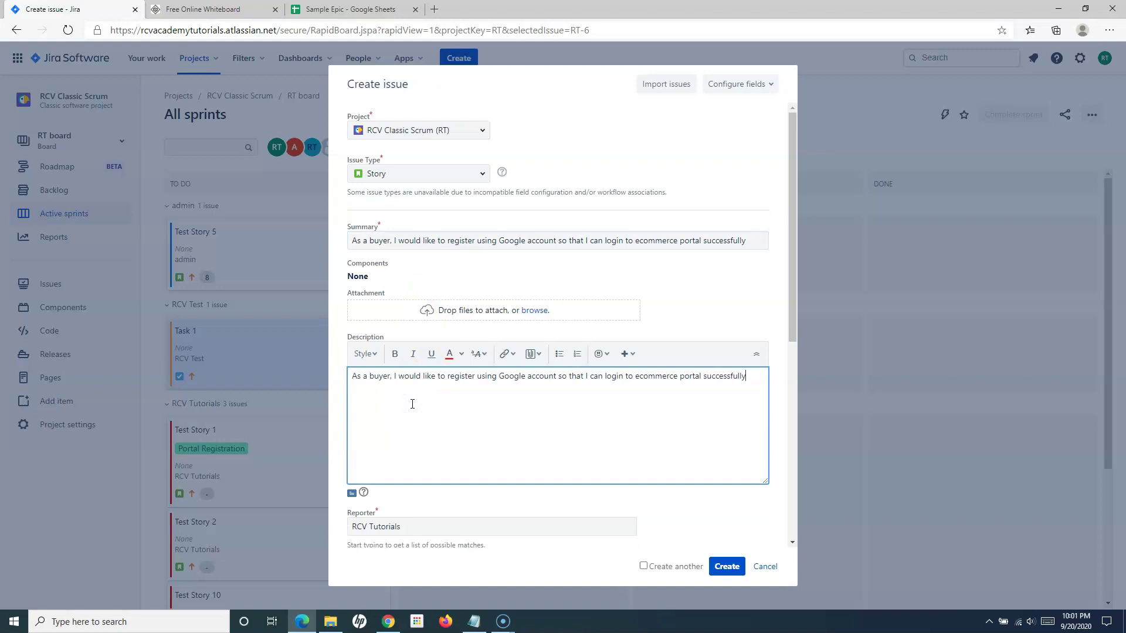
- Link the new story to the epic Portal Registration - (RT-17)
{"action": "scroll", "coordinate": [707, 319], "scroll_direction": "down", "scroll_amount": 6}
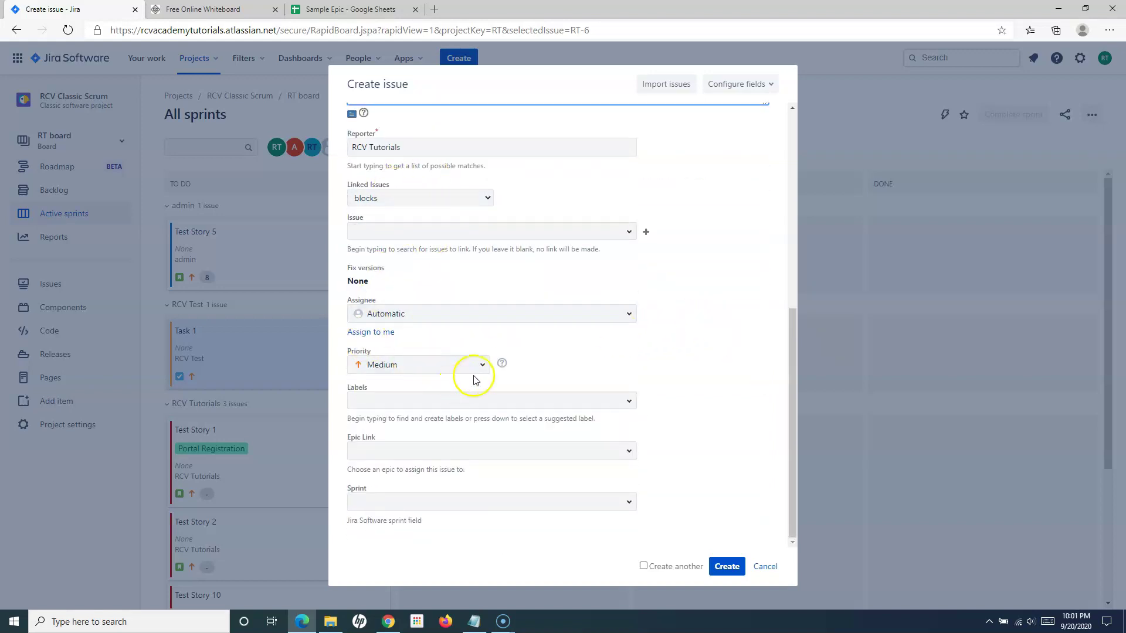
{"action": "scroll", "coordinate": [510, 337], "scroll_direction": "up", "scroll_amount": 5}
{"action": "scroll", "coordinate": [510, 339], "scroll_direction": "down", "scroll_amount": 5}
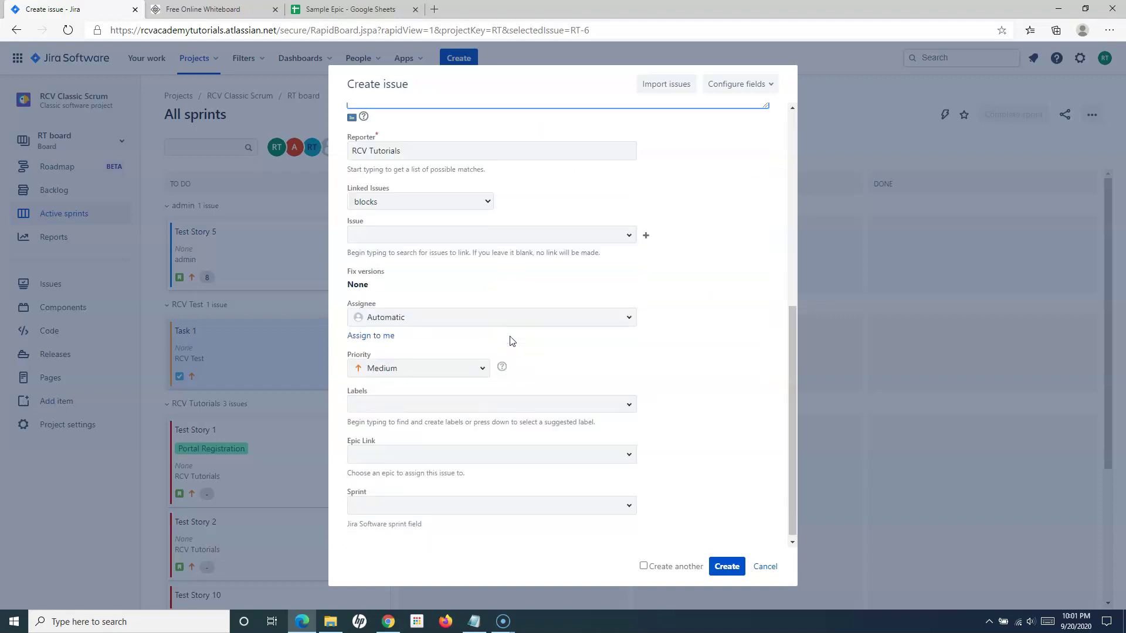
{"action": "left_click", "coordinate": [416, 450]}
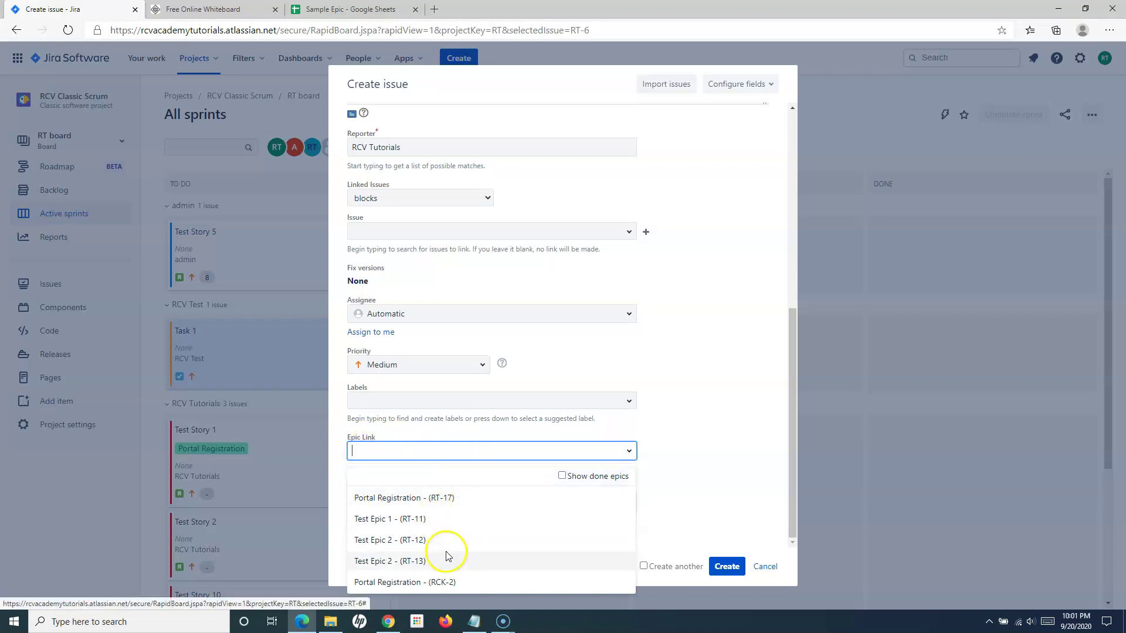
{"action": "left_click", "coordinate": [396, 452]}
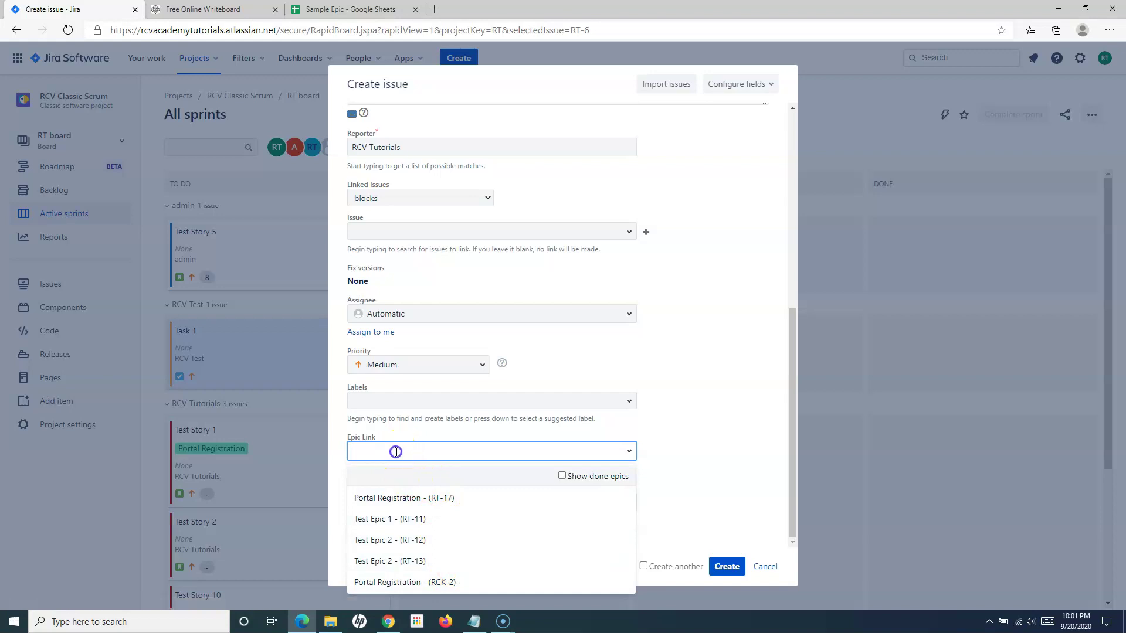
{"action": "type", "text": "Por"}
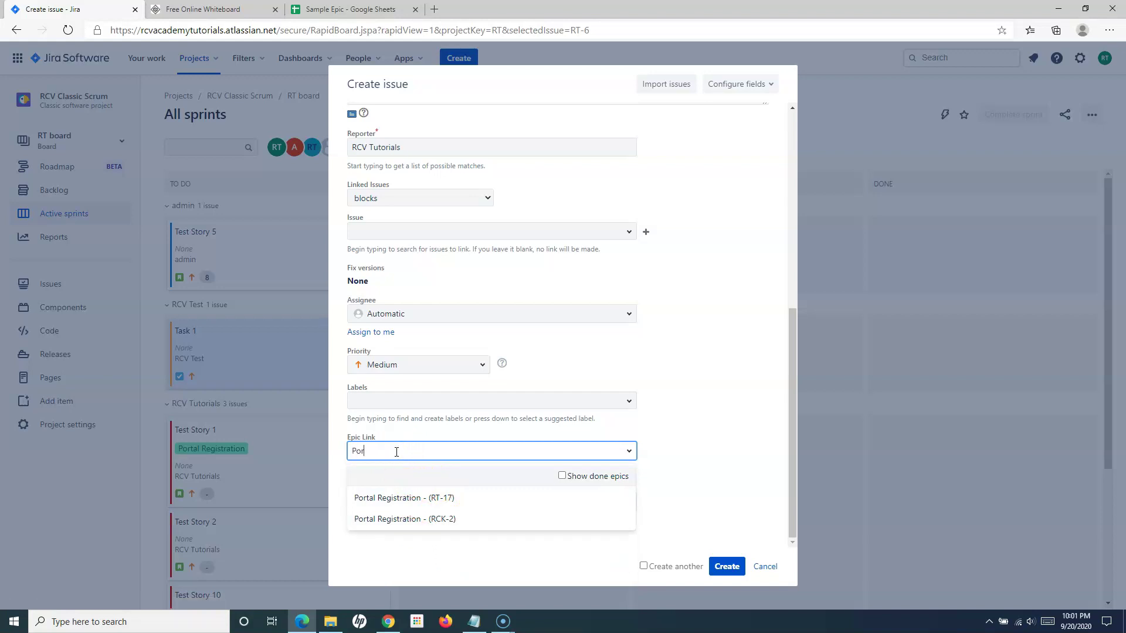
{"action": "left_click", "coordinate": [407, 497]}
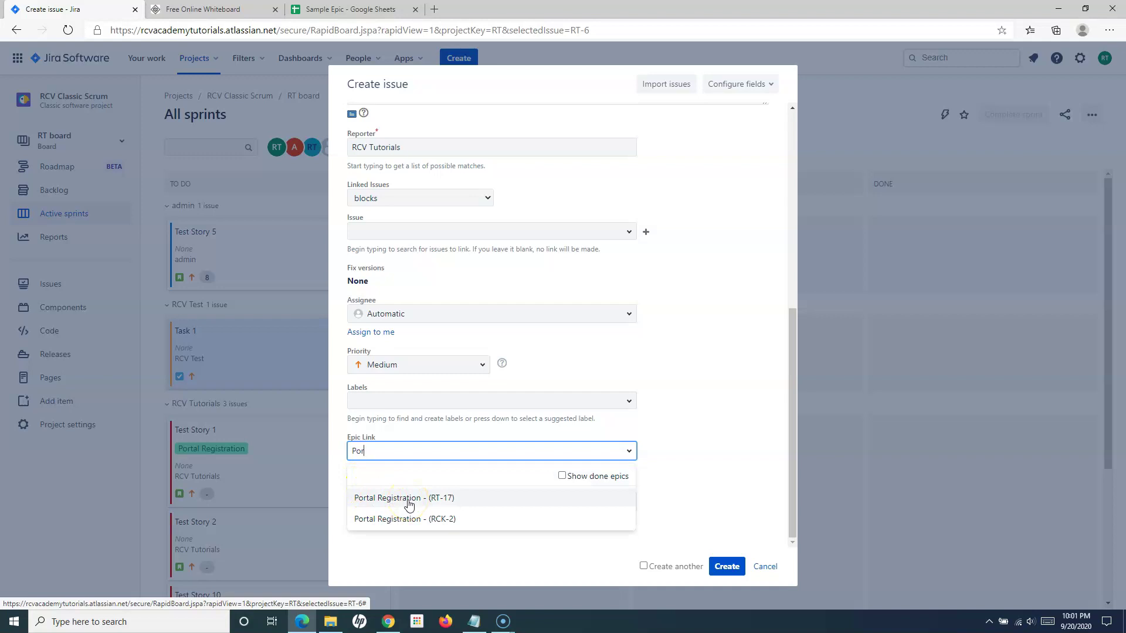
{"action": "left_click", "coordinate": [409, 502]}
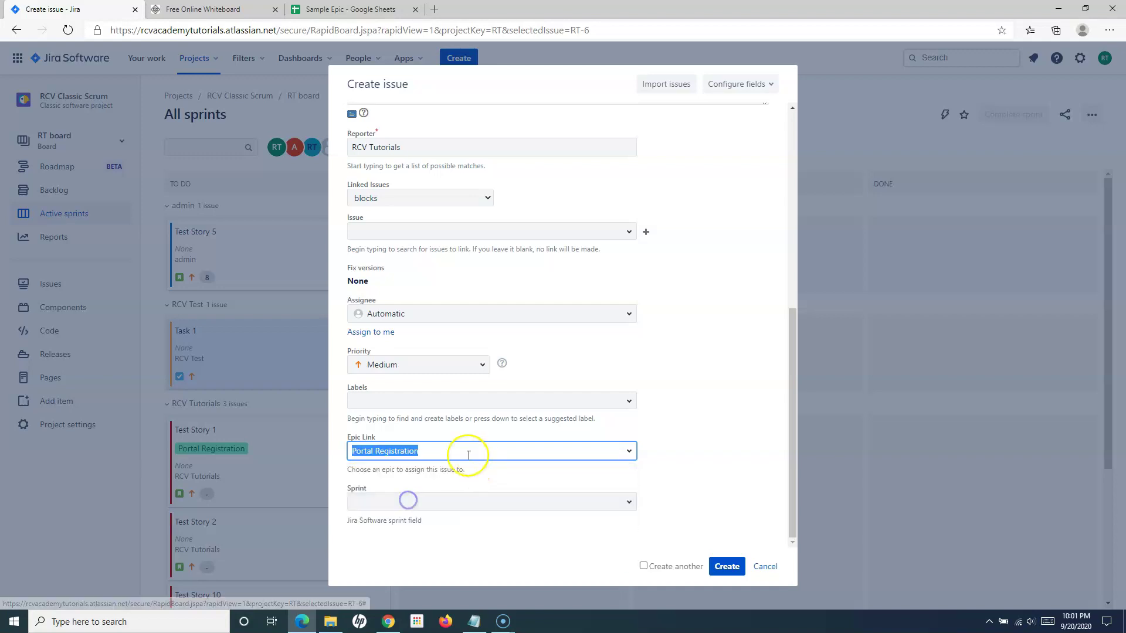
{"action": "left_click", "coordinate": [683, 449]}
- Check the filled-in fields, create the story and open the newly created issue
{"action": "left_click", "coordinate": [726, 566]}
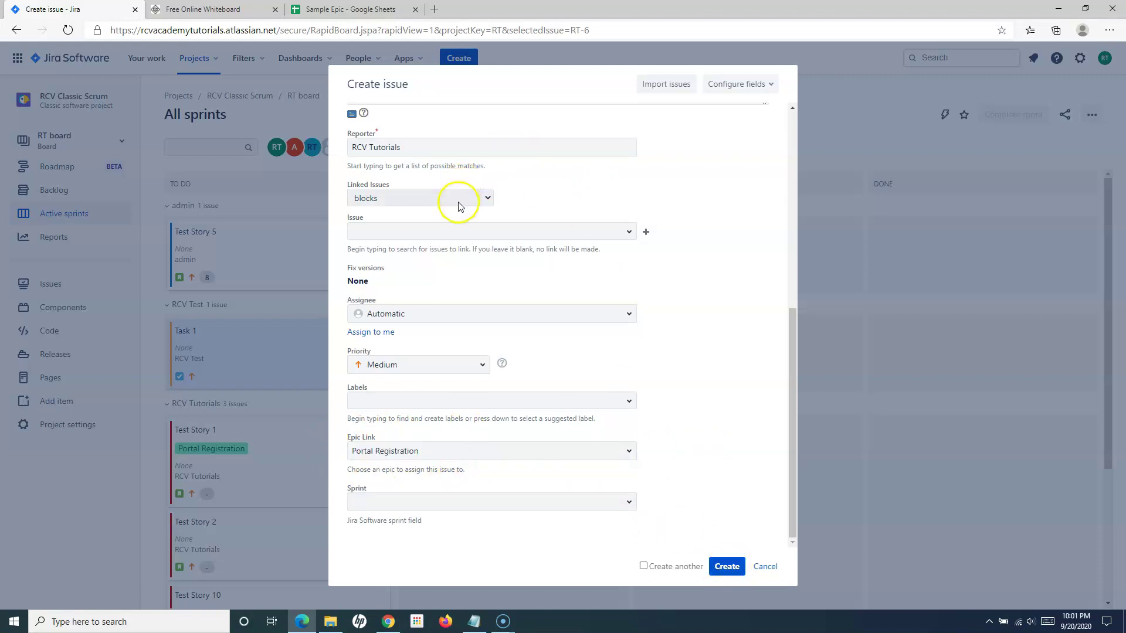
{"action": "scroll", "coordinate": [629, 397], "scroll_direction": "up", "scroll_amount": 10}
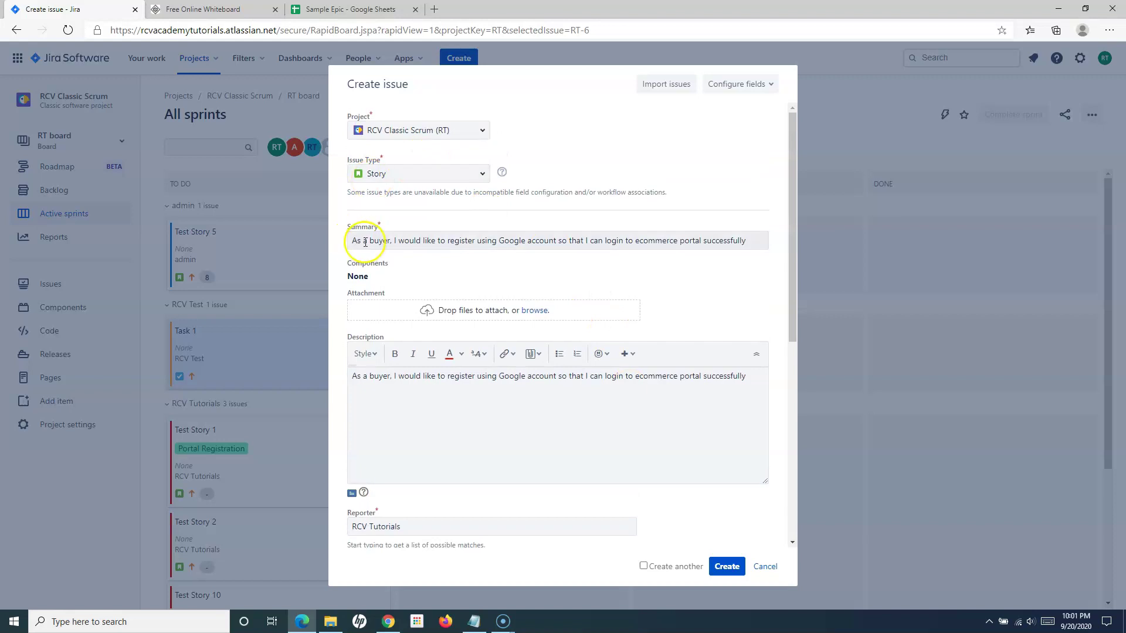
{"action": "scroll", "coordinate": [473, 354], "scroll_direction": "down", "scroll_amount": 9}
{"action": "scroll", "coordinate": [490, 459], "scroll_direction": "down", "scroll_amount": 1}
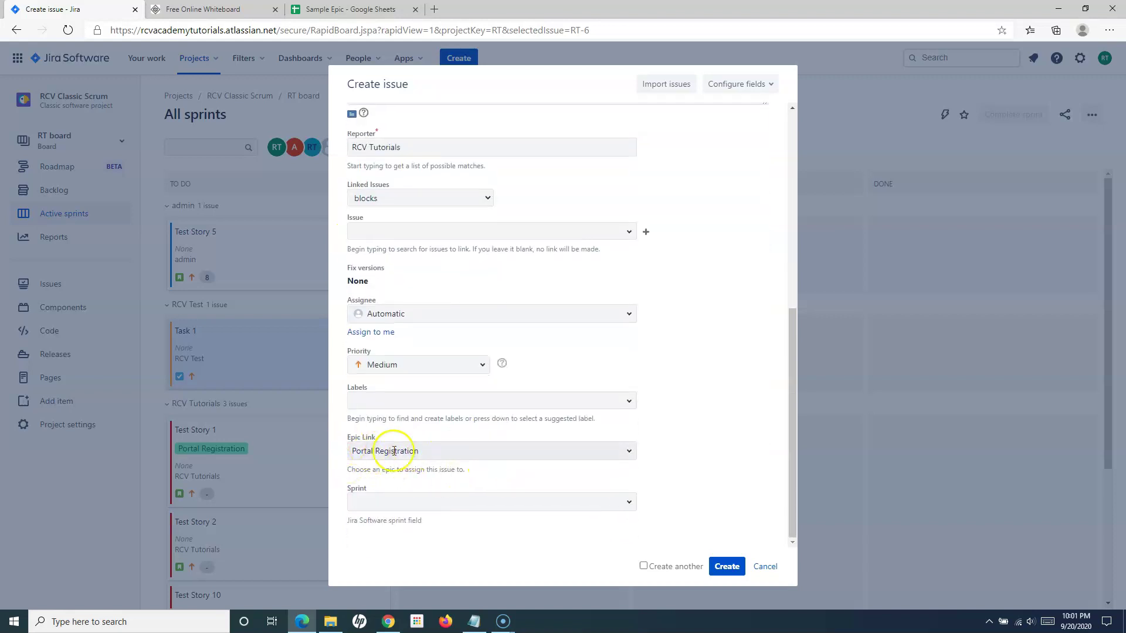
{"action": "left_click", "coordinate": [729, 572]}
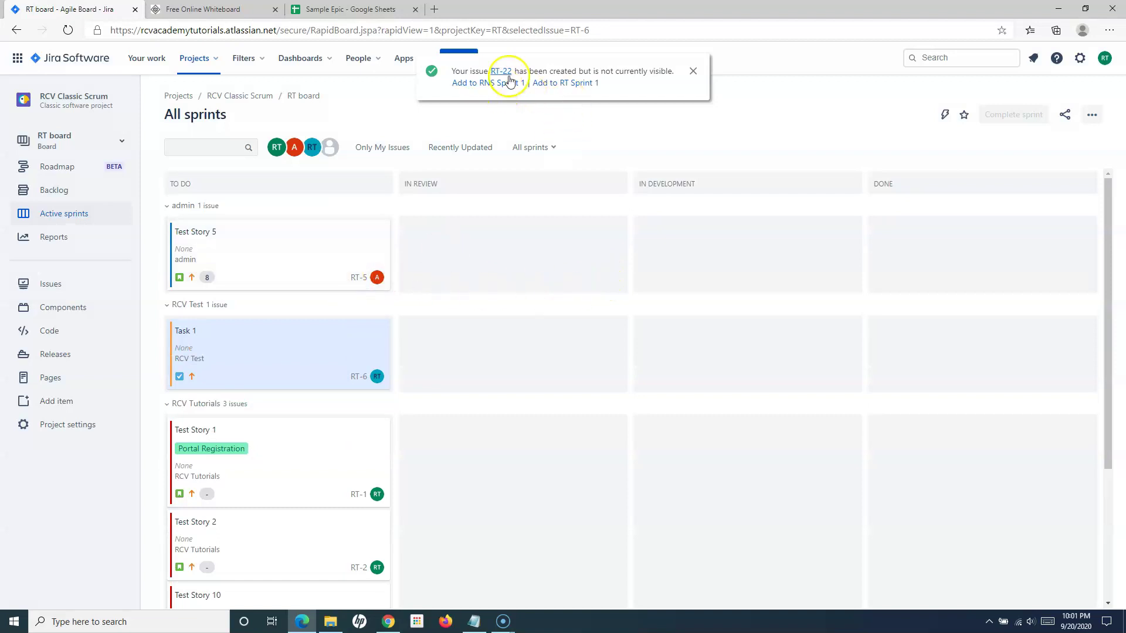
{"action": "left_click", "coordinate": [498, 71]}
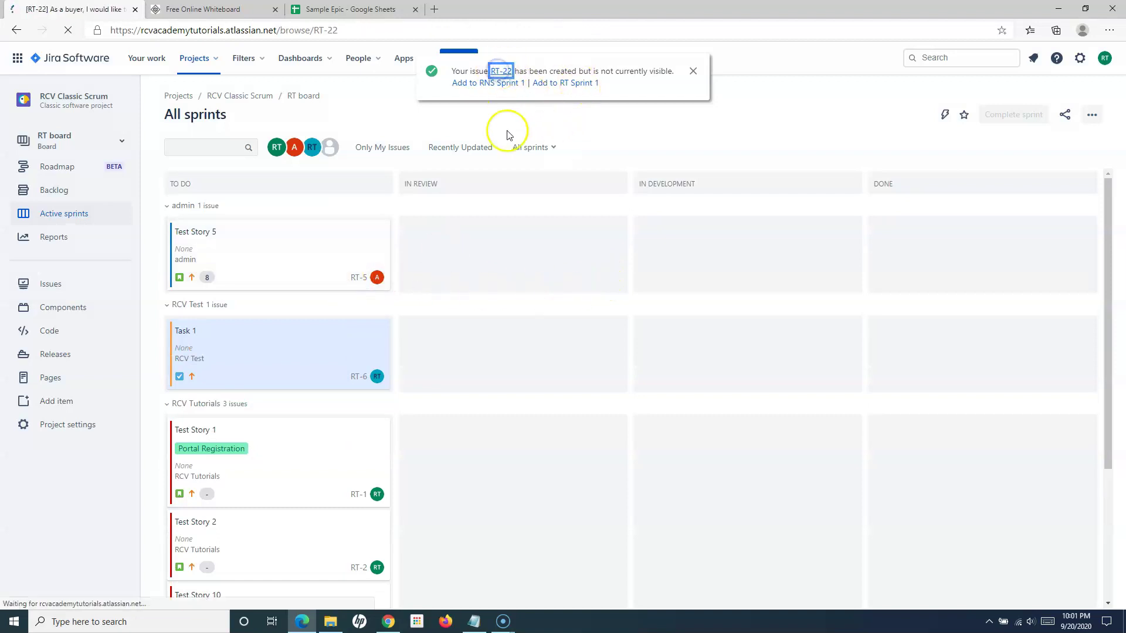
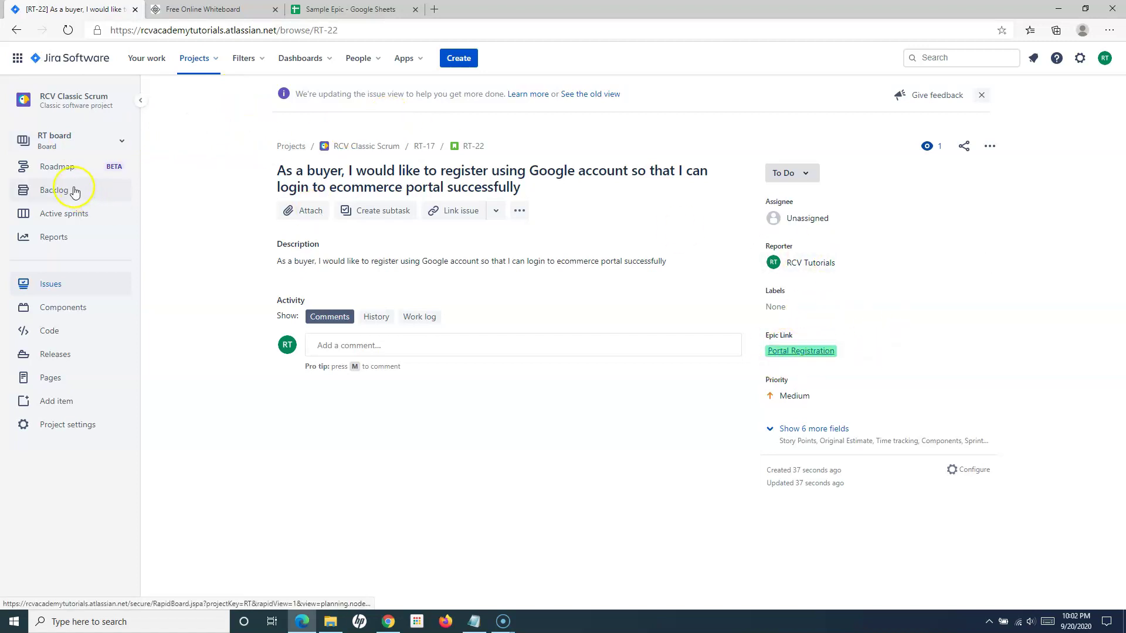
- Open the project roadmap and expand the Portal Registration epic to view its child issues
{"action": "left_click", "coordinate": [59, 167]}
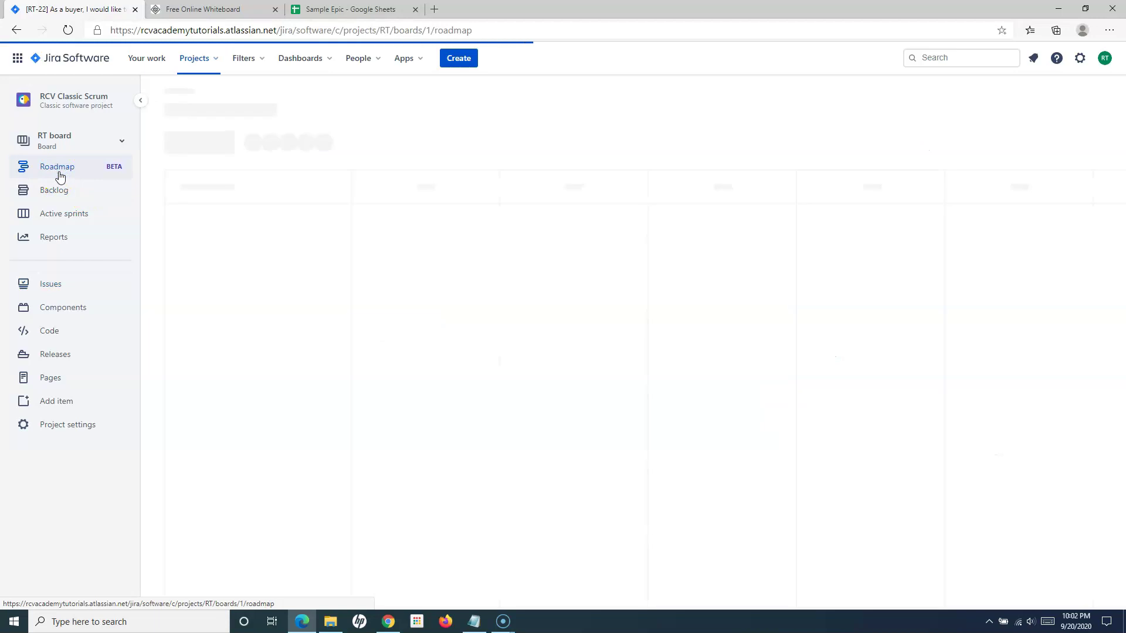
{"action": "left_click", "coordinate": [290, 297]}
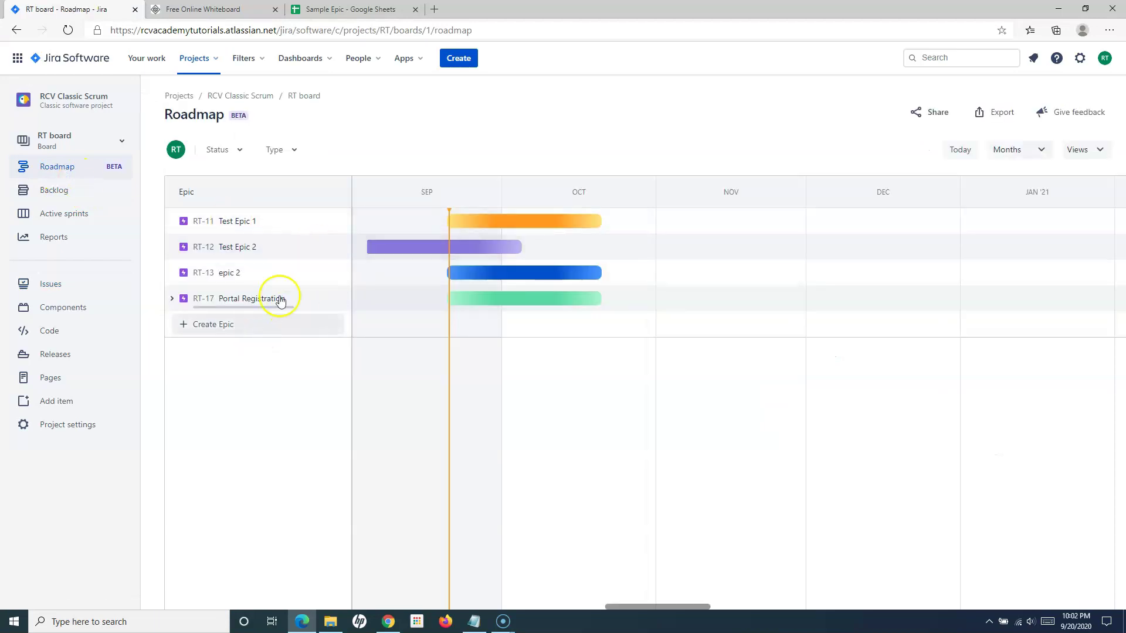
{"action": "left_click", "coordinate": [171, 301]}
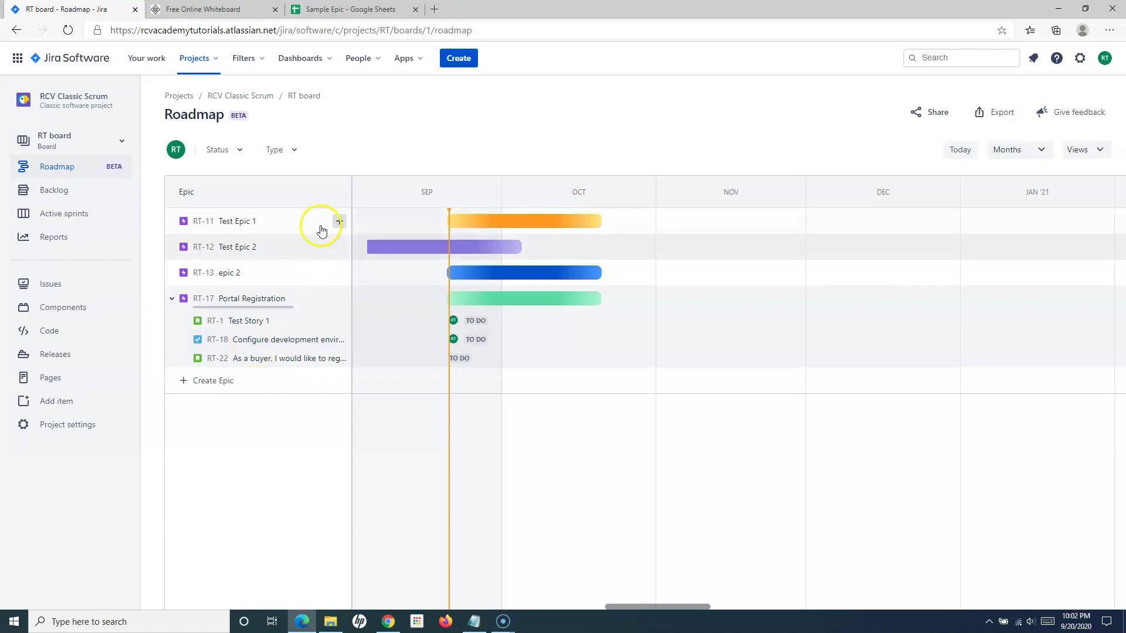
- Open the backlog and examine which issues carry the Portal Registration epic label
{"action": "left_click", "coordinate": [75, 198]}
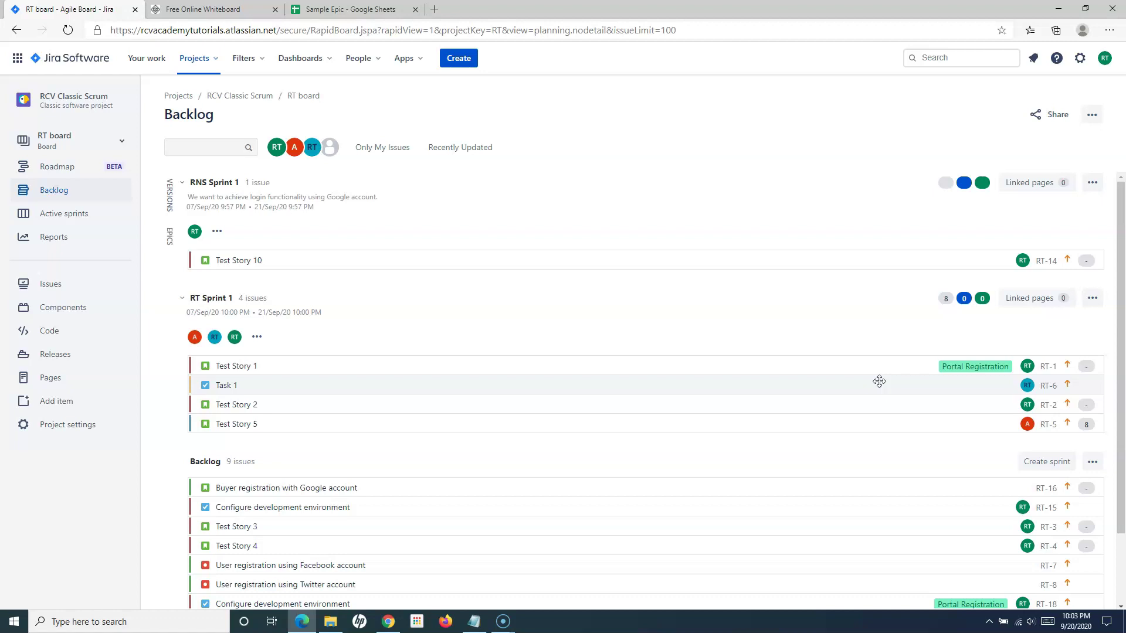
{"action": "left_click", "coordinate": [977, 368]}
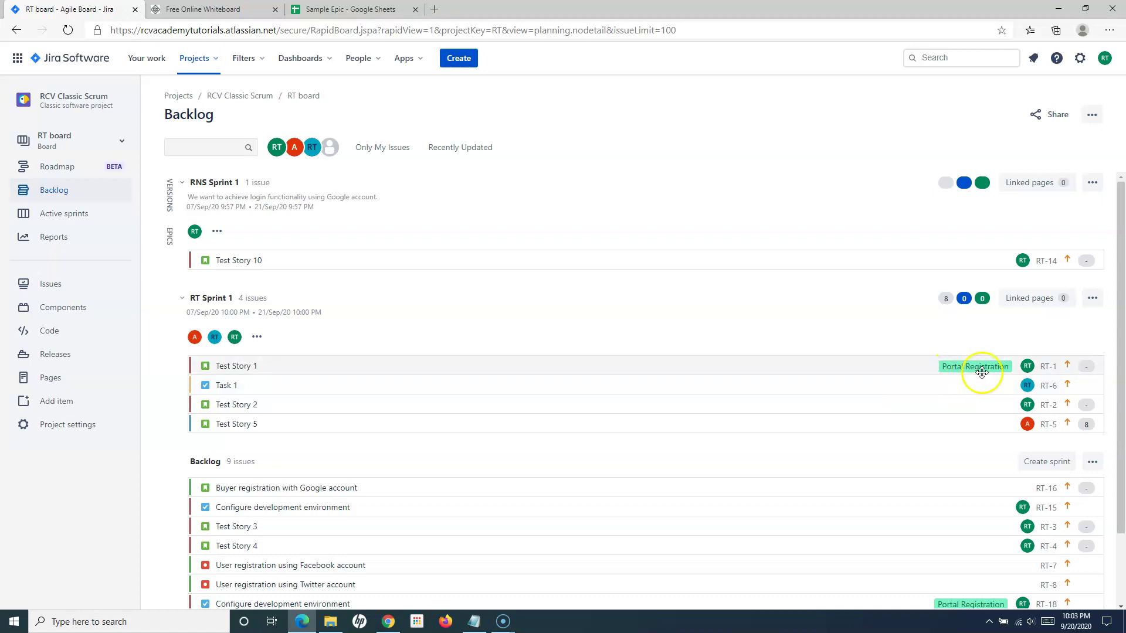
{"action": "scroll", "coordinate": [985, 368], "scroll_direction": "down", "scroll_amount": 2}
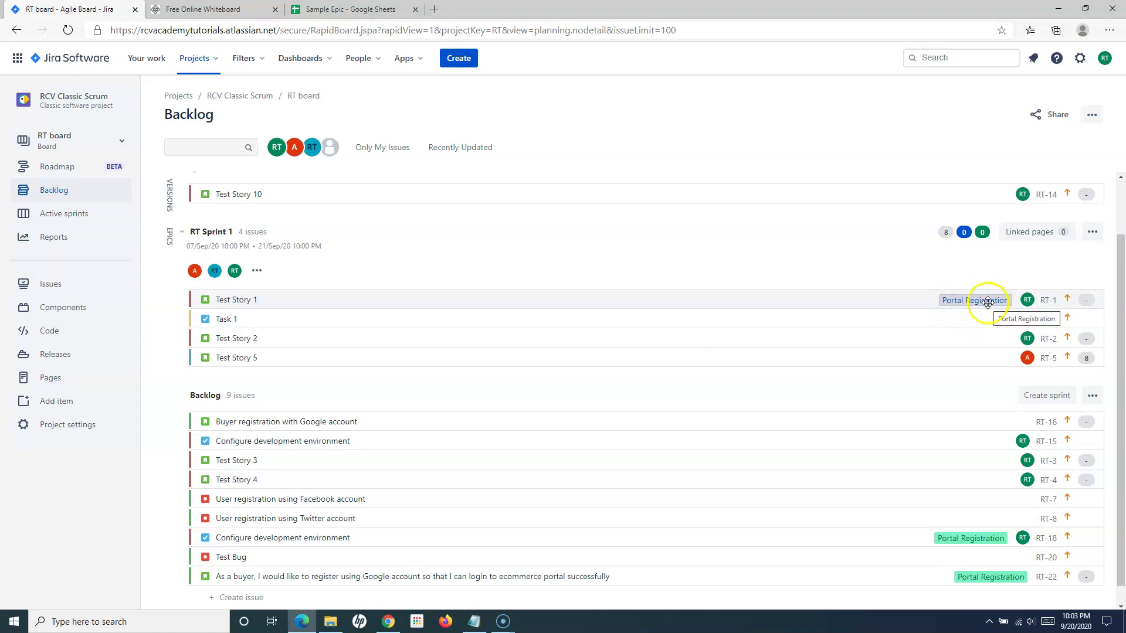
{"action": "scroll", "coordinate": [903, 505], "scroll_direction": "down", "scroll_amount": 1}
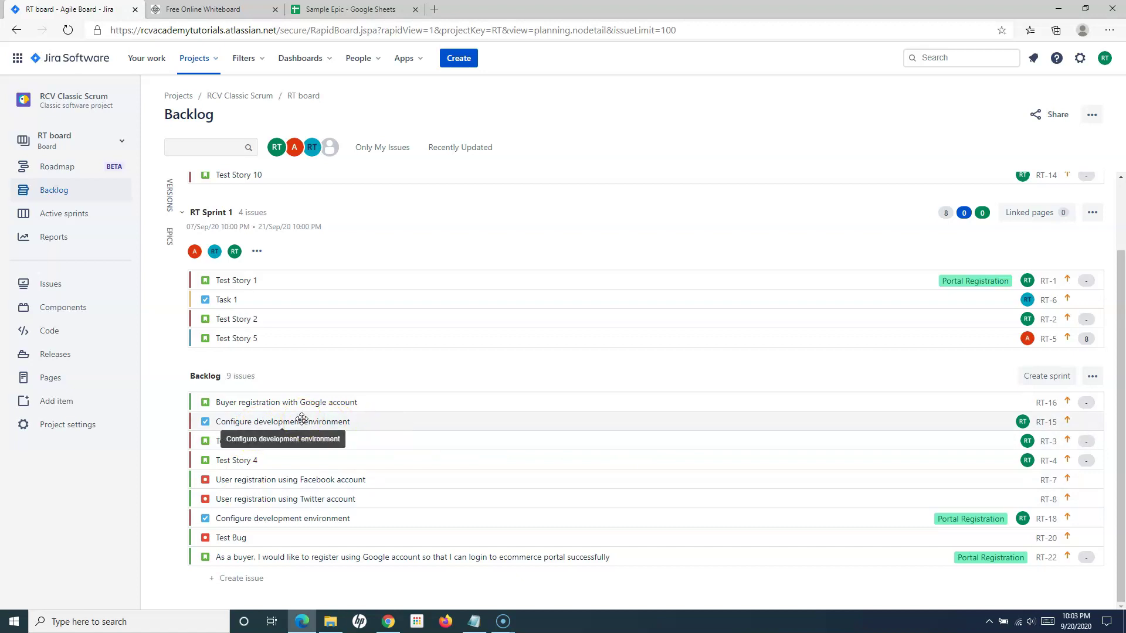
- Link the backlog story "Buyer registration with Google account" (RT-16) to the epic Portal Registration (RT-17)
{"action": "left_click", "coordinate": [223, 405]}
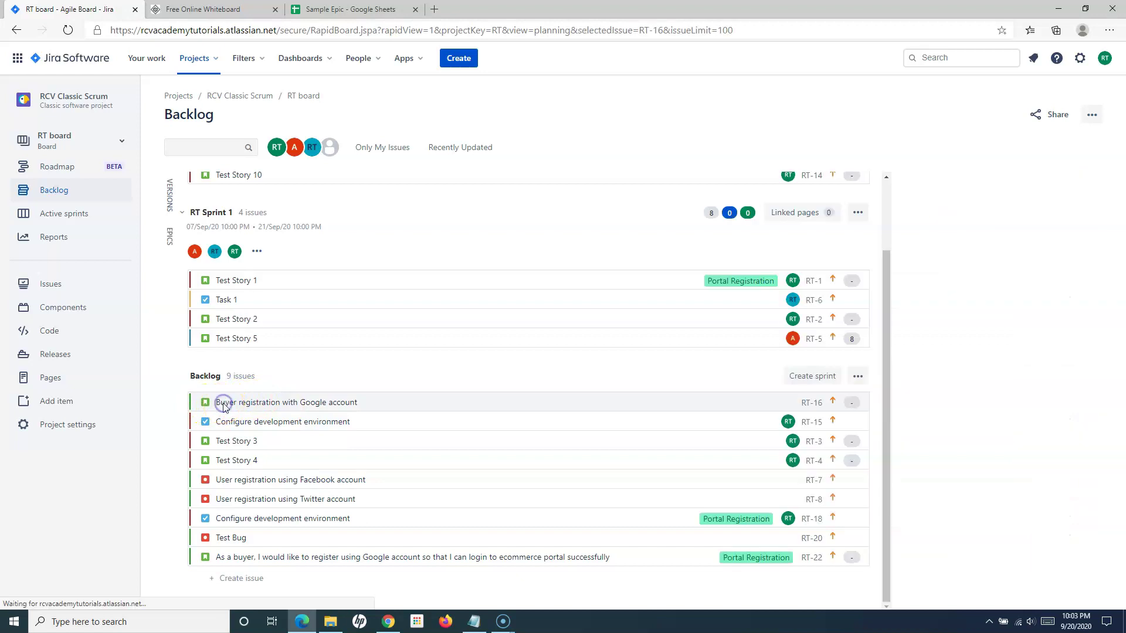
{"action": "left_click", "coordinate": [269, 404]}
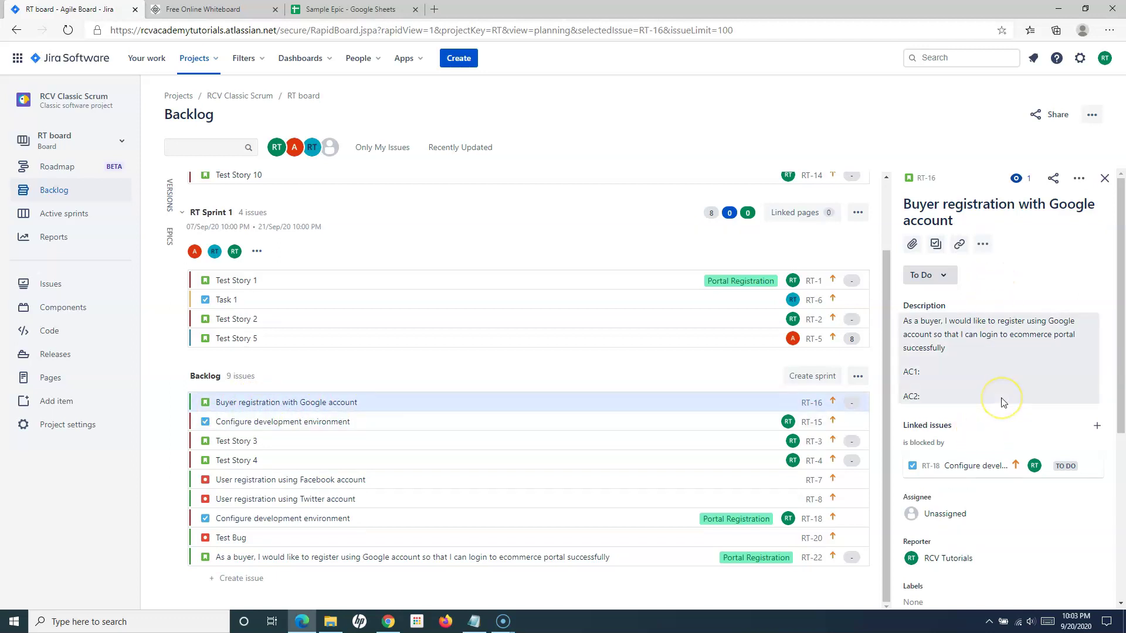
{"action": "scroll", "coordinate": [1002, 403], "scroll_direction": "down", "scroll_amount": 5}
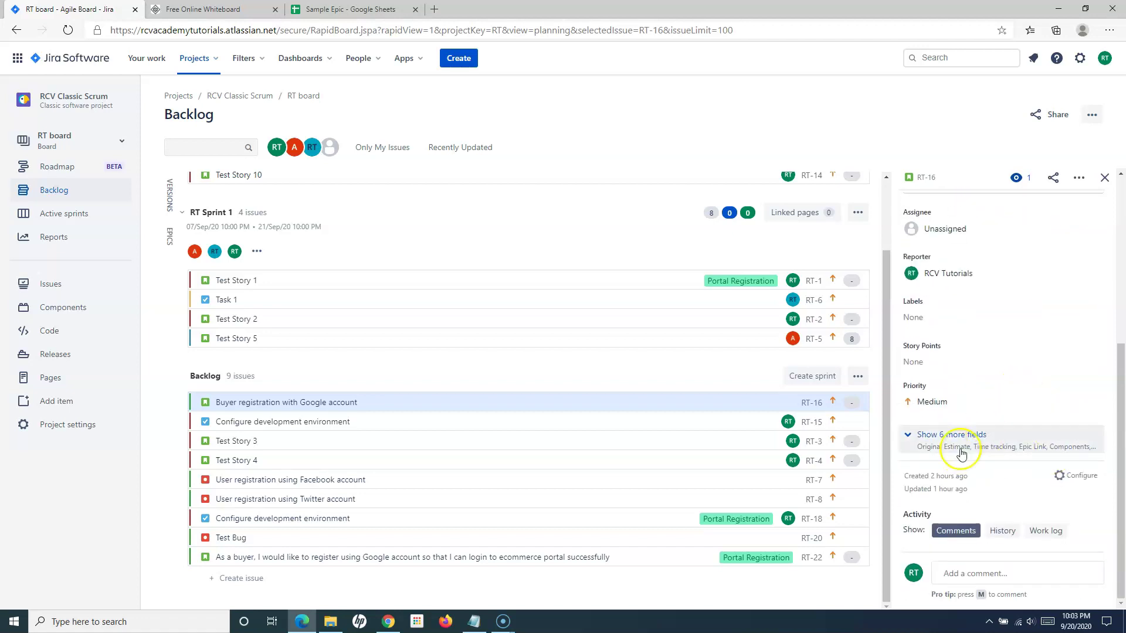
{"action": "left_click", "coordinate": [955, 435]}
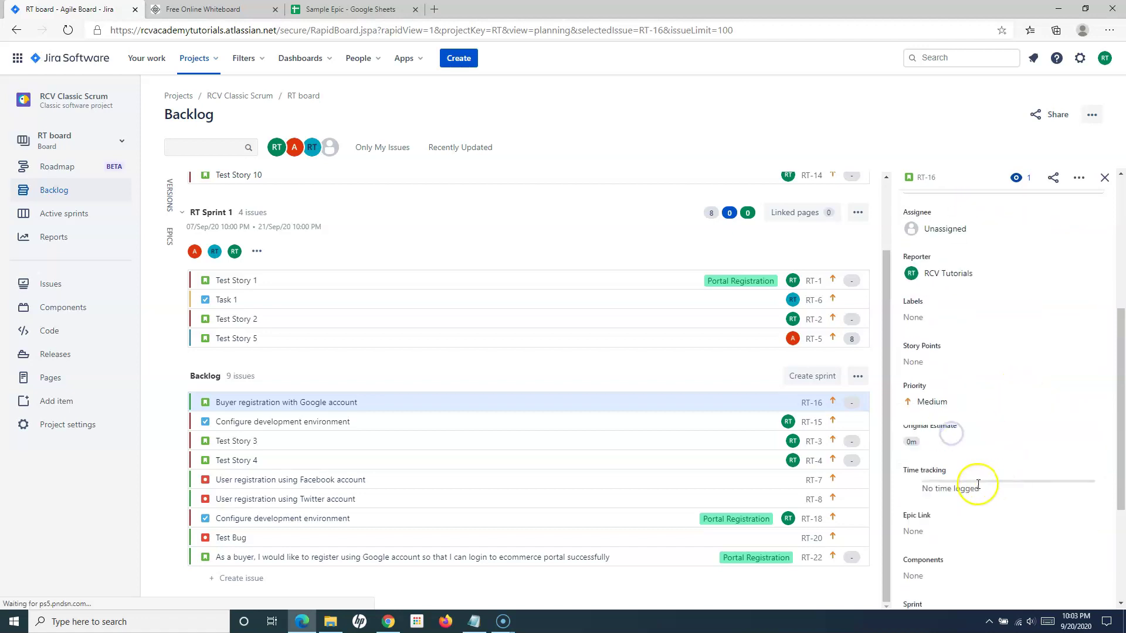
{"action": "scroll", "coordinate": [981, 530], "scroll_direction": "down", "scroll_amount": 3}
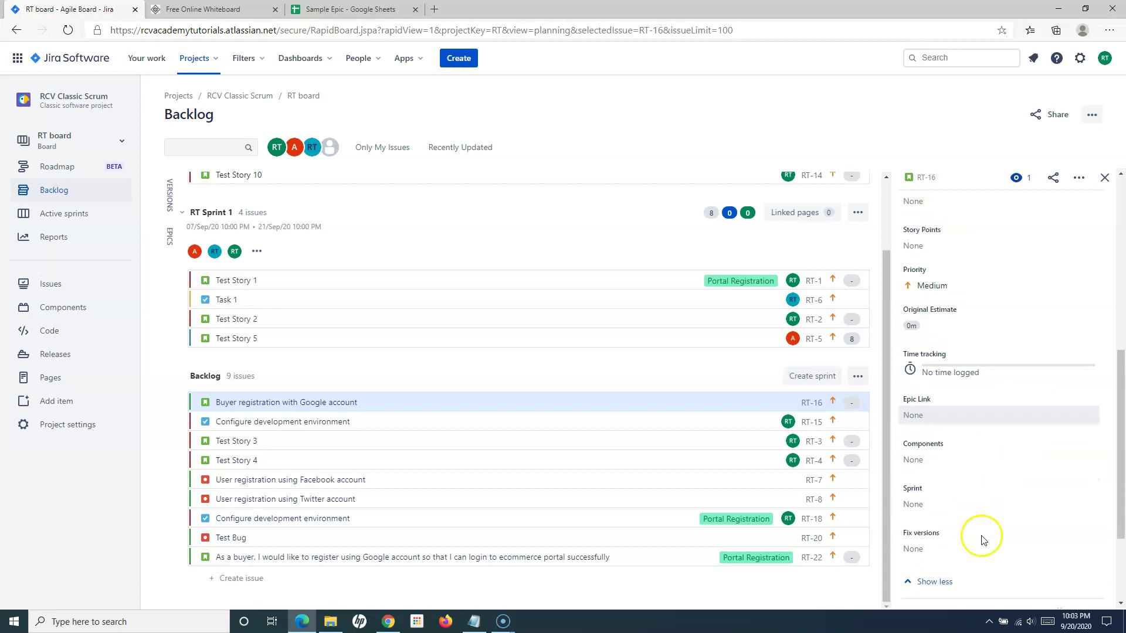
{"action": "left_click", "coordinate": [930, 403]}
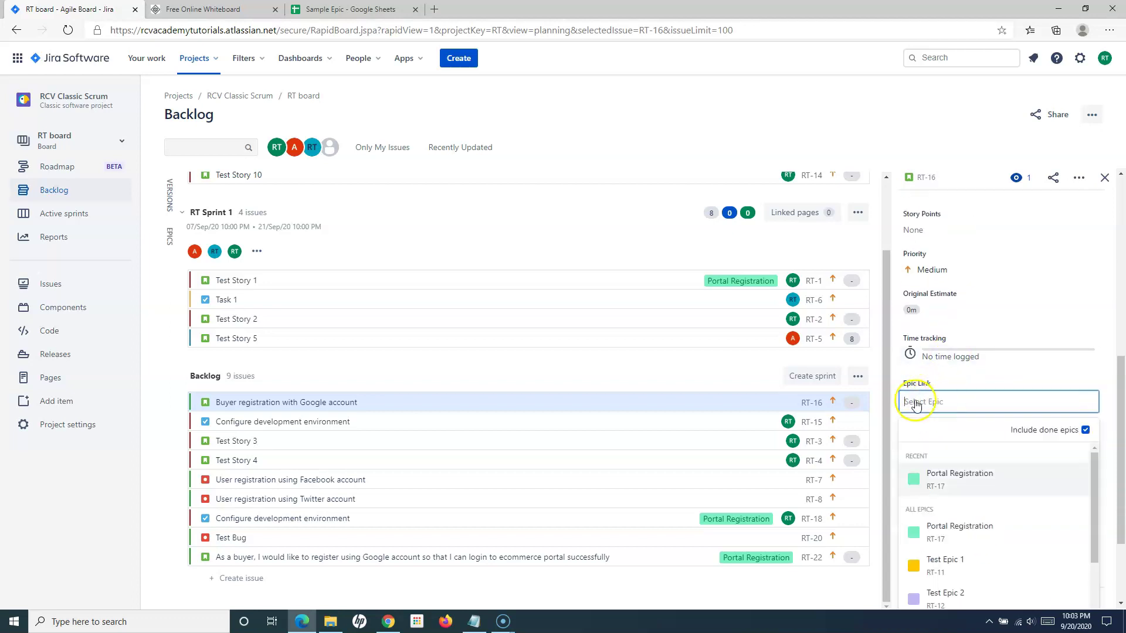
{"action": "left_click", "coordinate": [962, 483]}
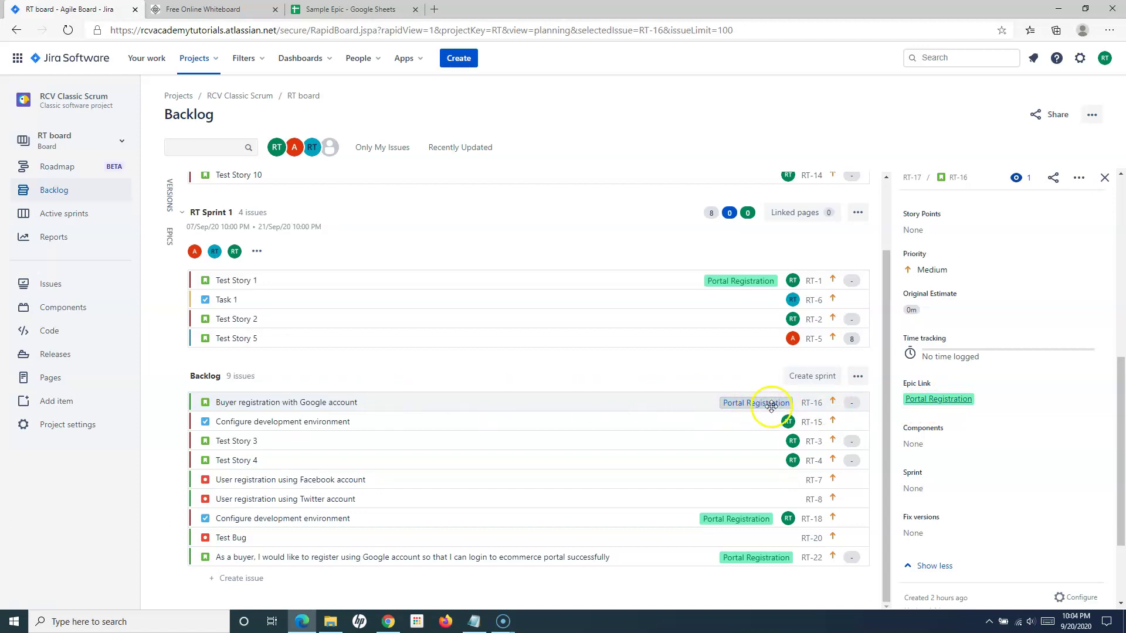
- Remove the epic link from the story "Buyer registration with Google account" (RT-16)
{"action": "left_click", "coordinate": [1016, 399]}
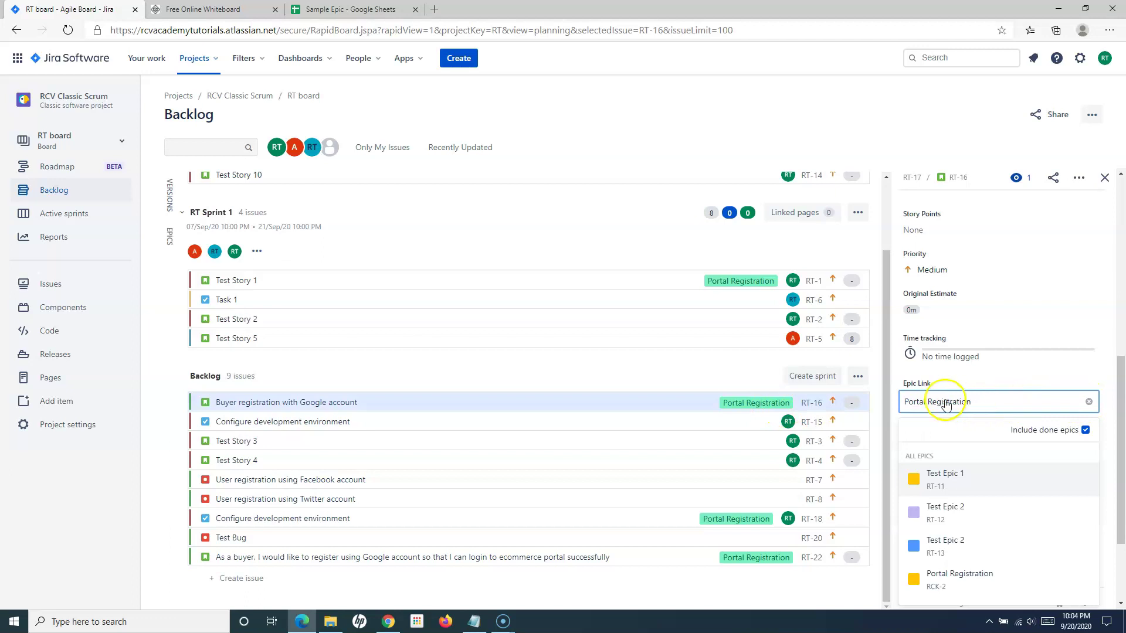
{"action": "left_click", "coordinate": [1088, 403]}
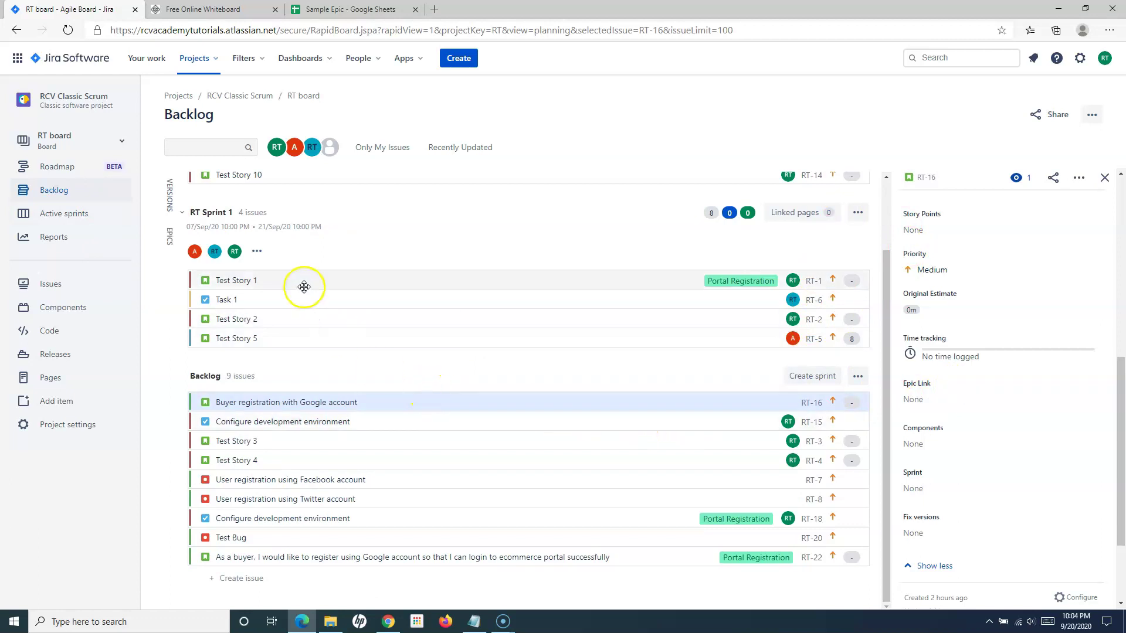
- Open the project roadmap, expand the Portal Registration epic and examine its child issues and the option for adding one
{"action": "left_click", "coordinate": [44, 166]}
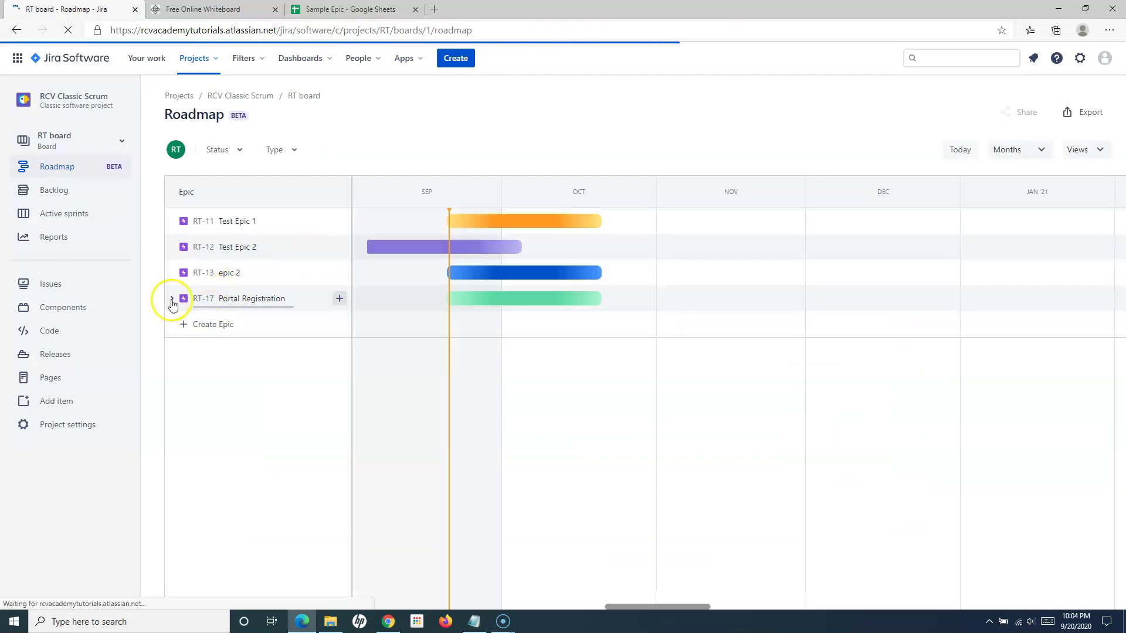
{"action": "left_click", "coordinate": [172, 300]}
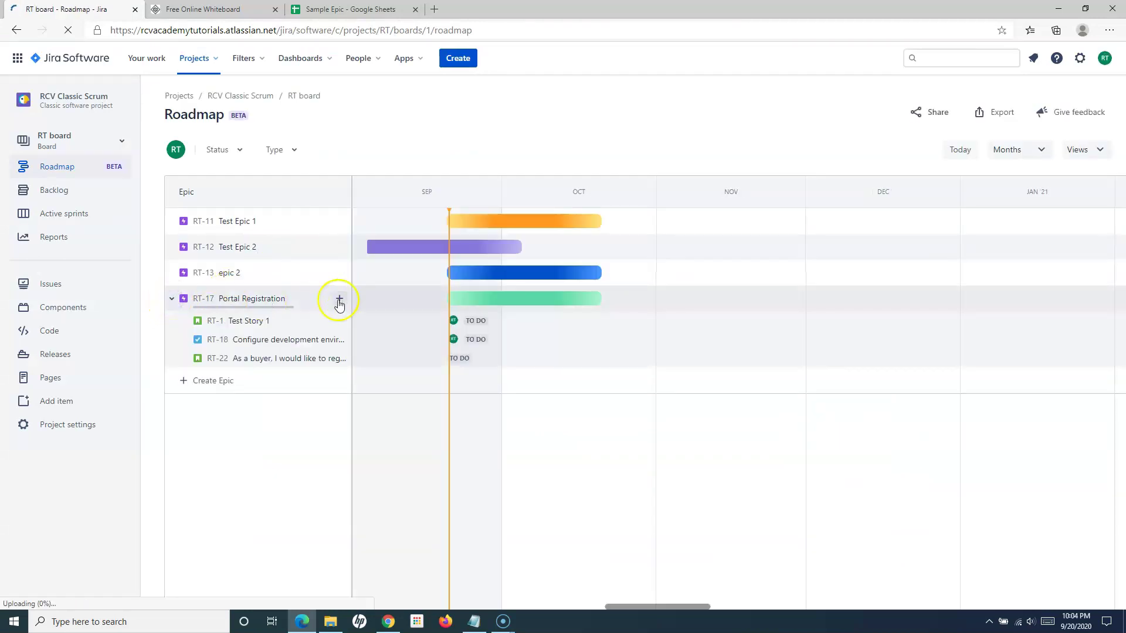
{"action": "mouse_move", "coordinate": [245, 311]}
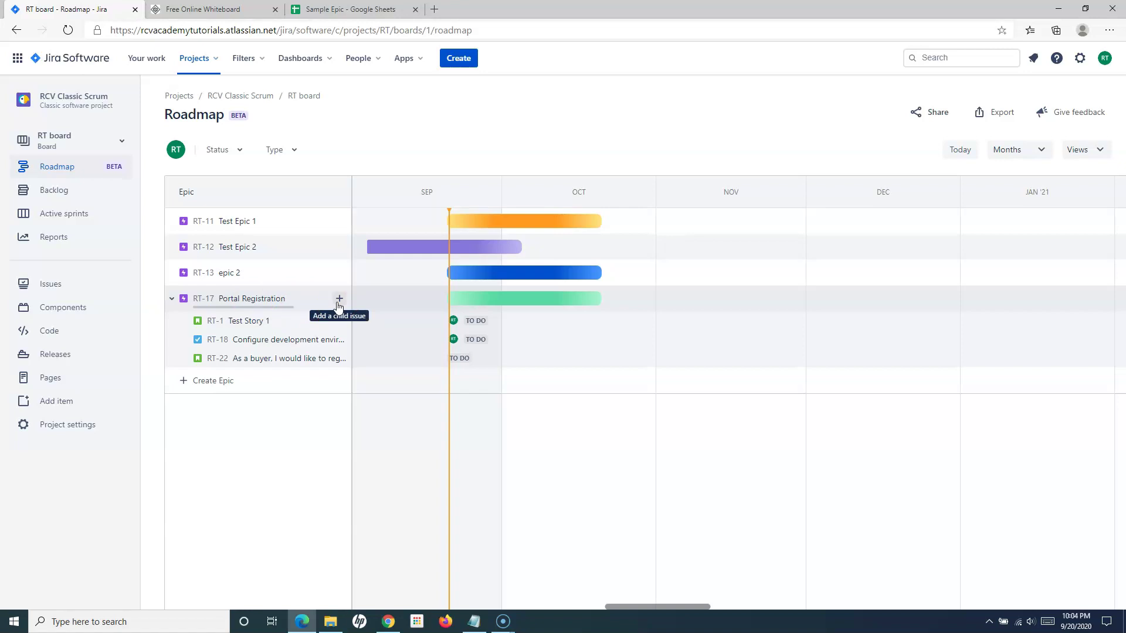
- Switch to the Sample Epic spreadsheet, review the four user stories under Portal Registration and return to the Jira roadmap
{"action": "left_click", "coordinate": [340, 8]}
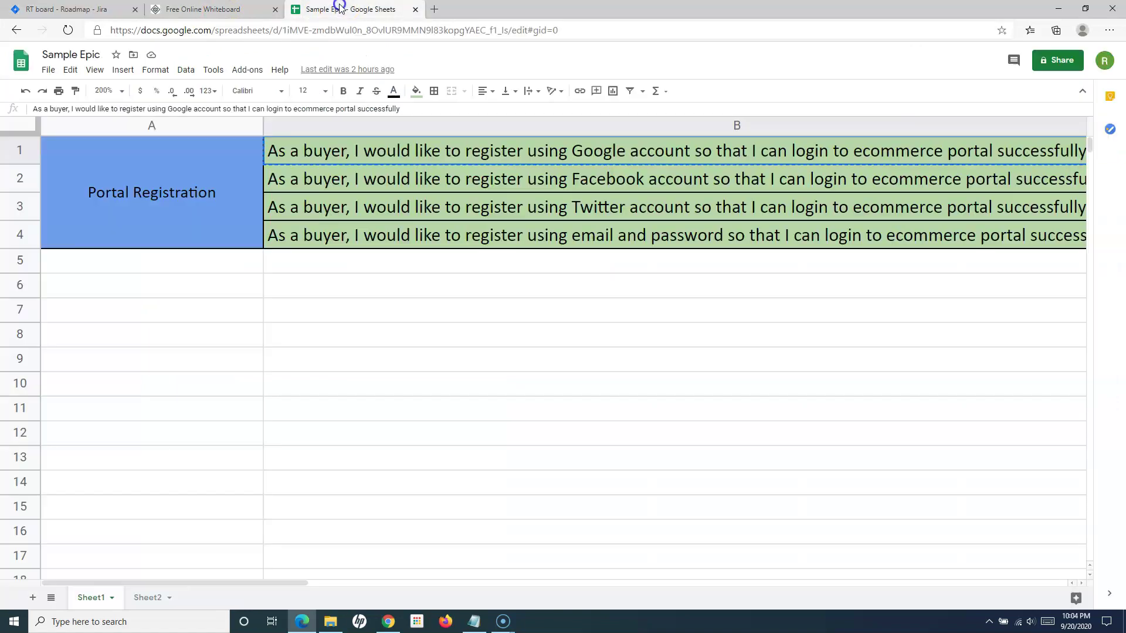
{"action": "left_click", "coordinate": [154, 155]}
{"action": "left_click_drag", "start_coordinate": [341, 150], "coordinate": [354, 235]}
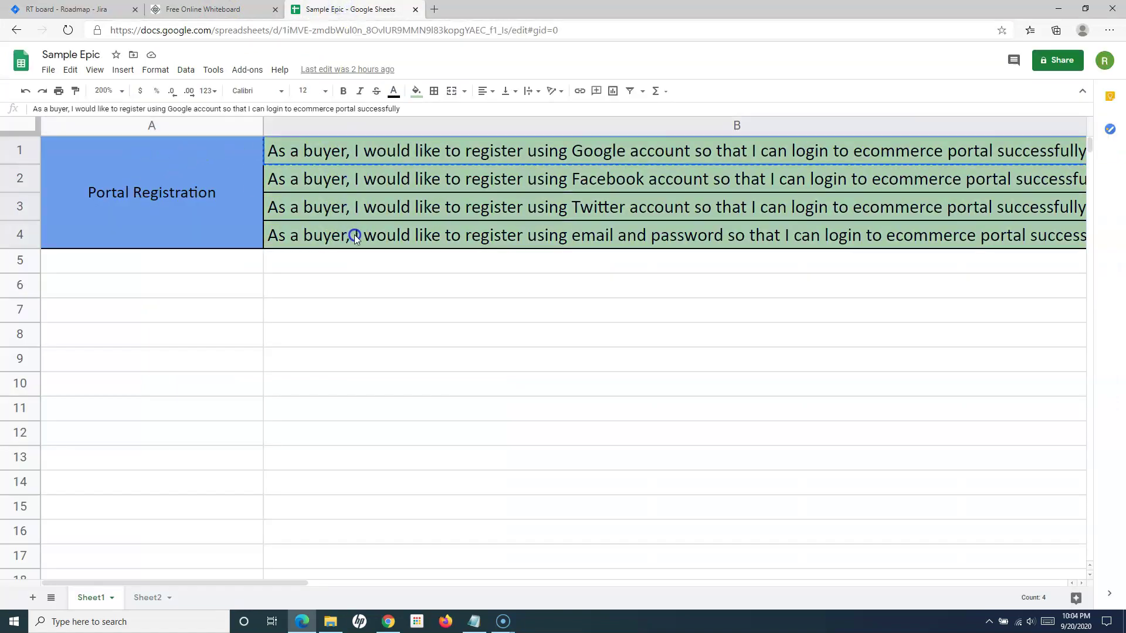
{"action": "left_click", "coordinate": [75, 11]}
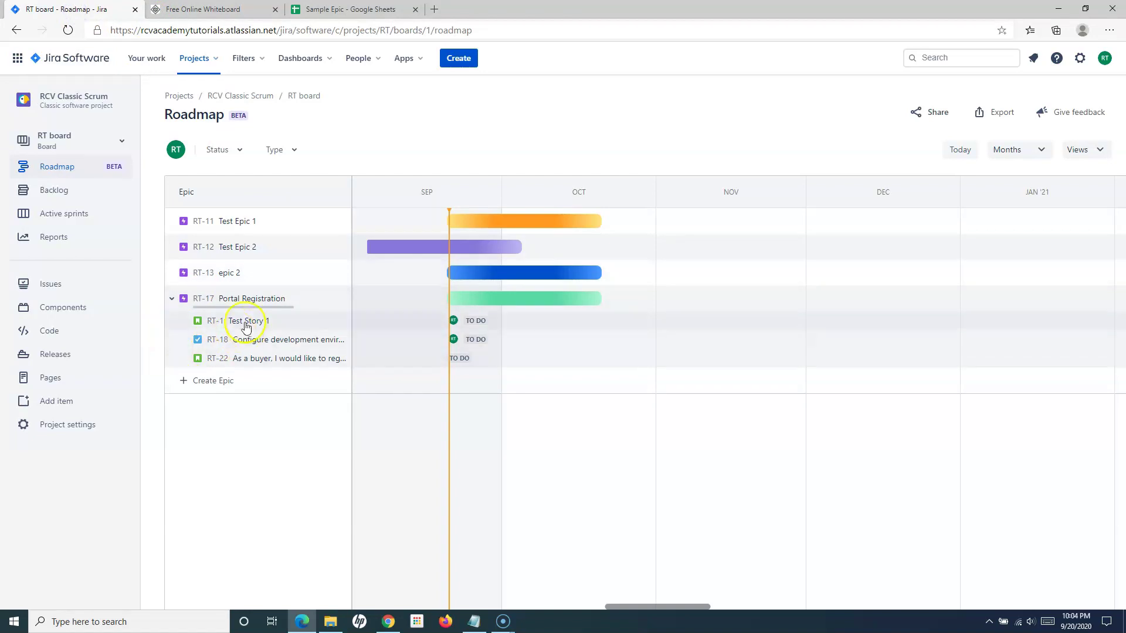
- Show the epics in the backlog, start an issue inside Portal Registration (RT-17), examine its Epic Link field and discard the form
{"action": "left_click", "coordinate": [56, 189]}
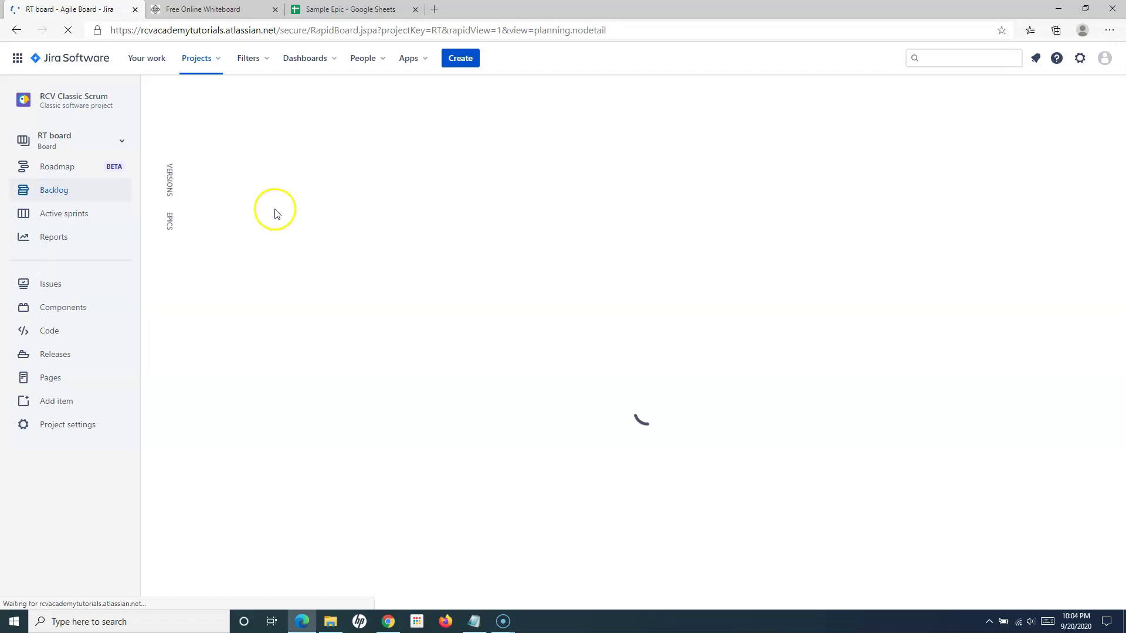
{"action": "left_click", "coordinate": [168, 235]}
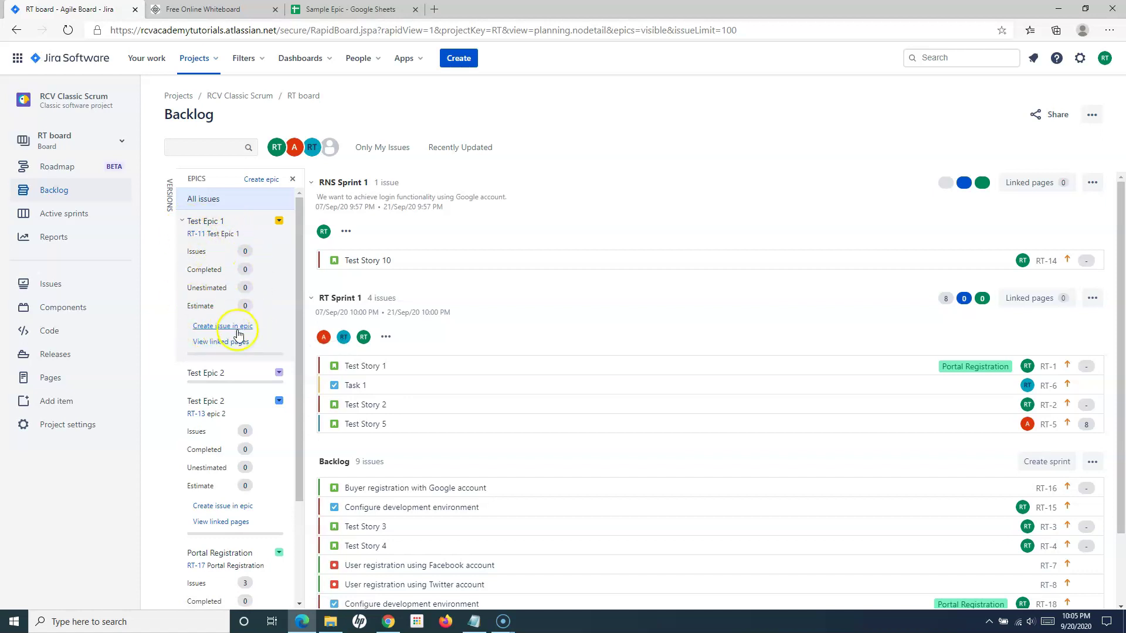
{"action": "scroll", "coordinate": [238, 340], "scroll_direction": "down", "scroll_amount": 3}
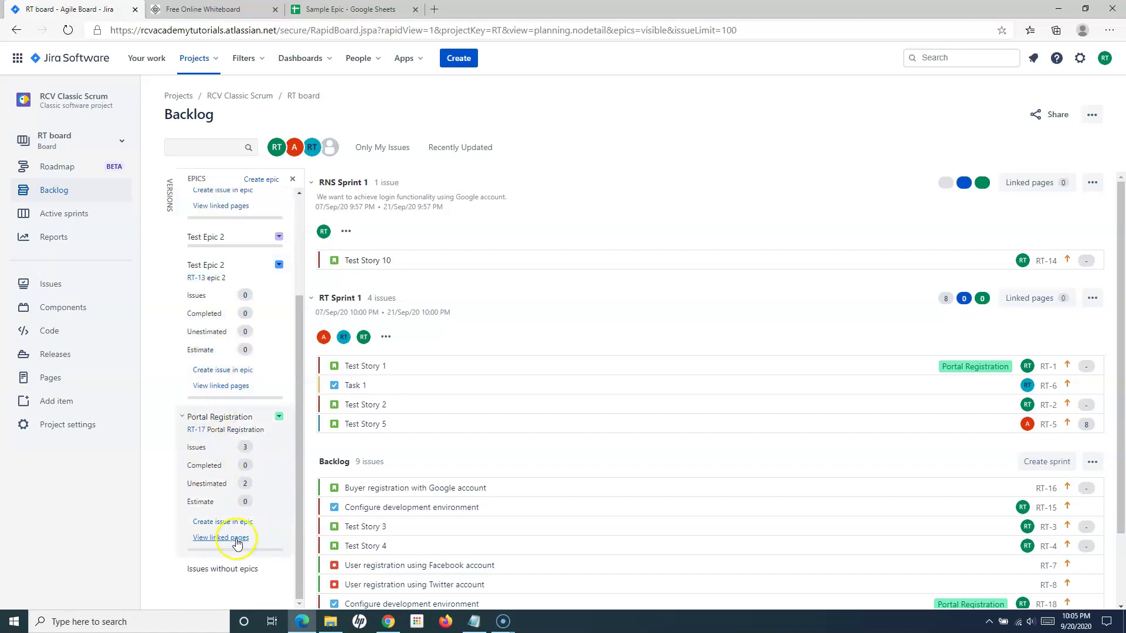
{"action": "left_click", "coordinate": [229, 522]}
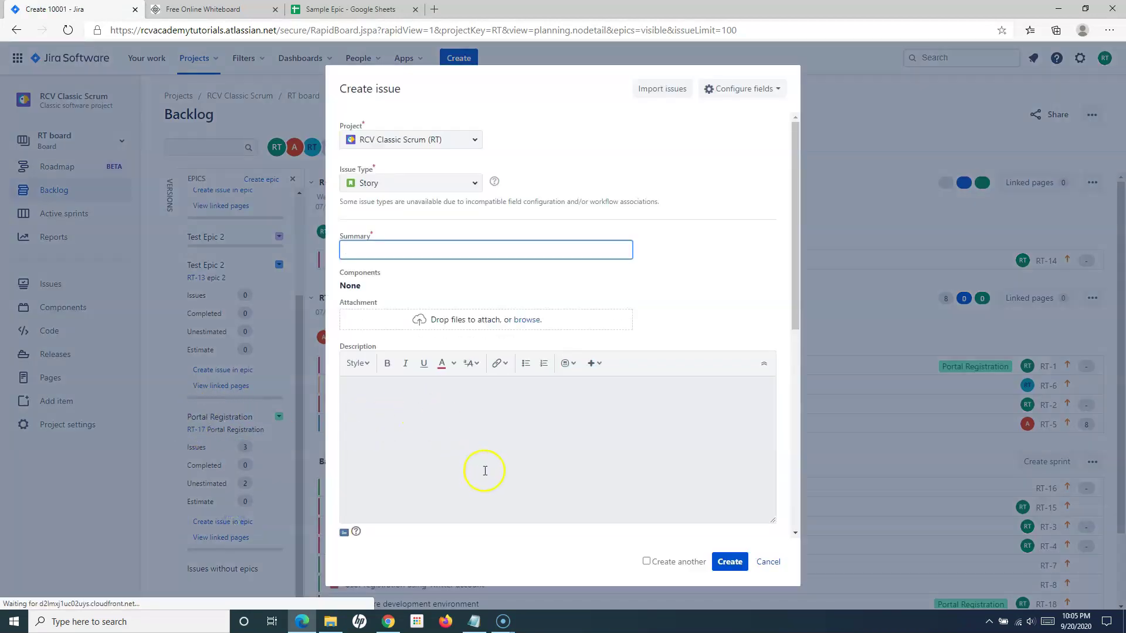
{"action": "scroll", "coordinate": [484, 469], "scroll_direction": "down", "scroll_amount": 7}
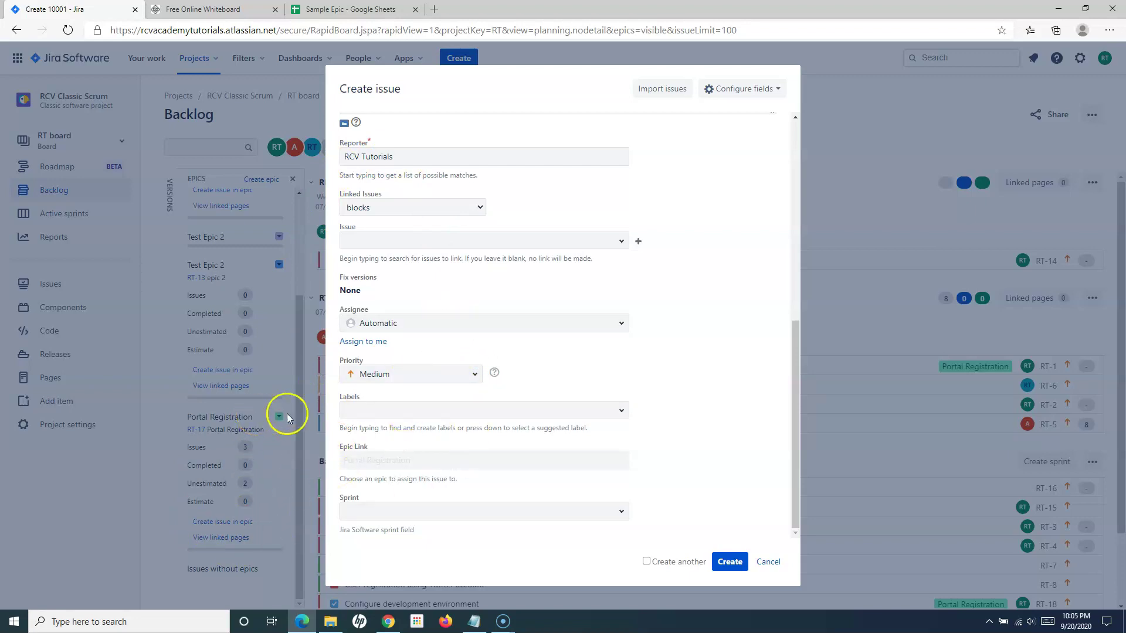
{"action": "left_click", "coordinate": [766, 561]}
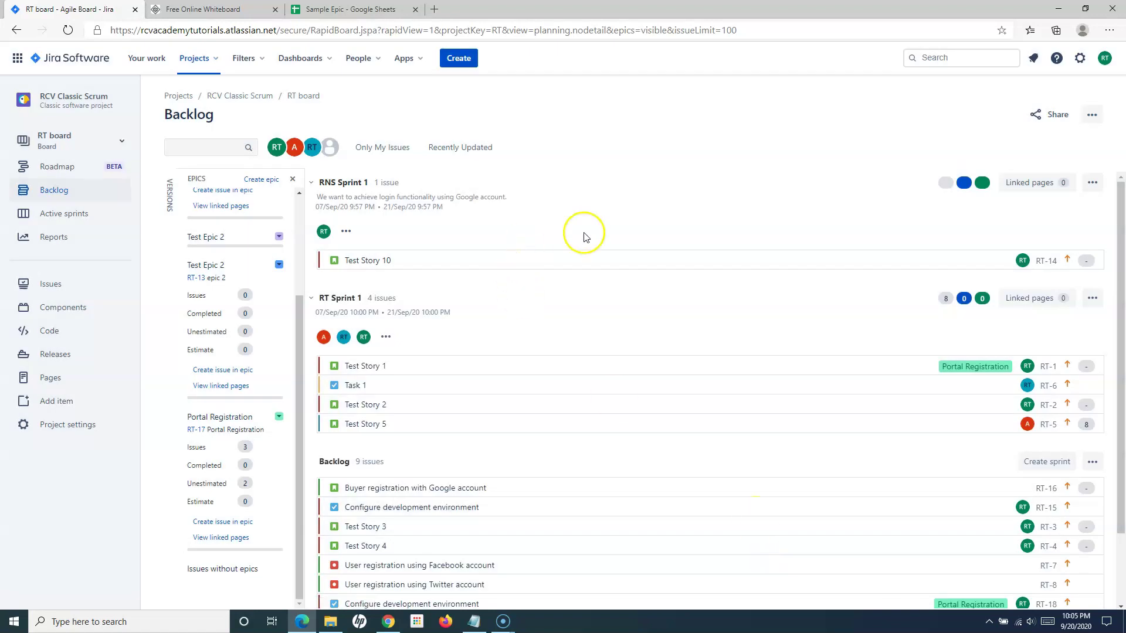
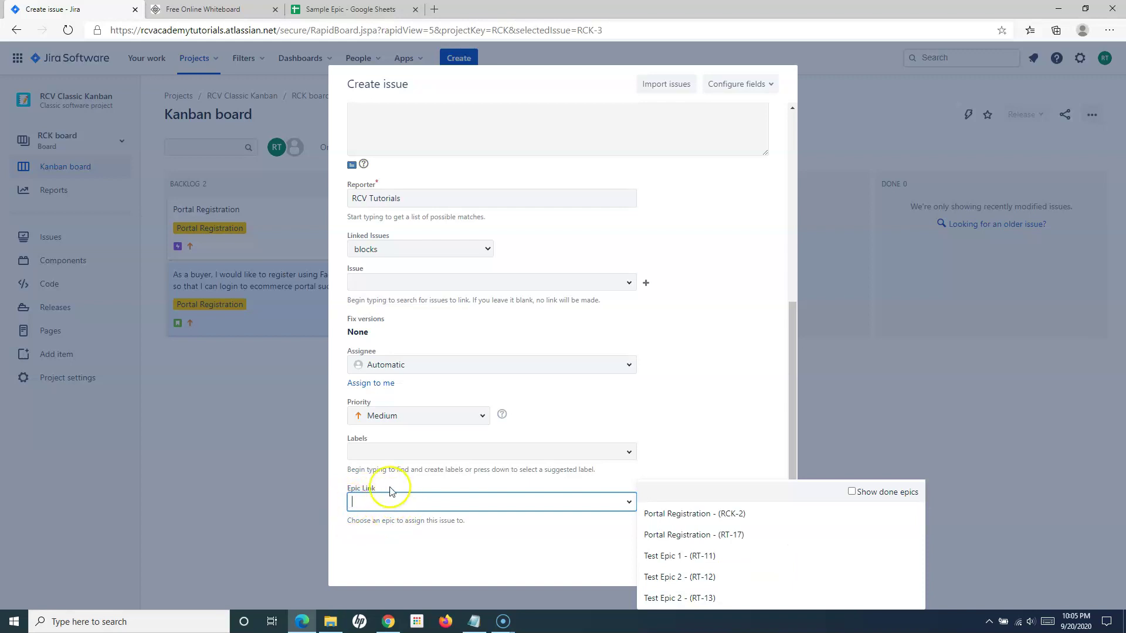
- Set the new Kanban issue's epic link to Portal Registration - (RCK-2) and cancel creating the issue
{"action": "left_click", "coordinate": [674, 515]}
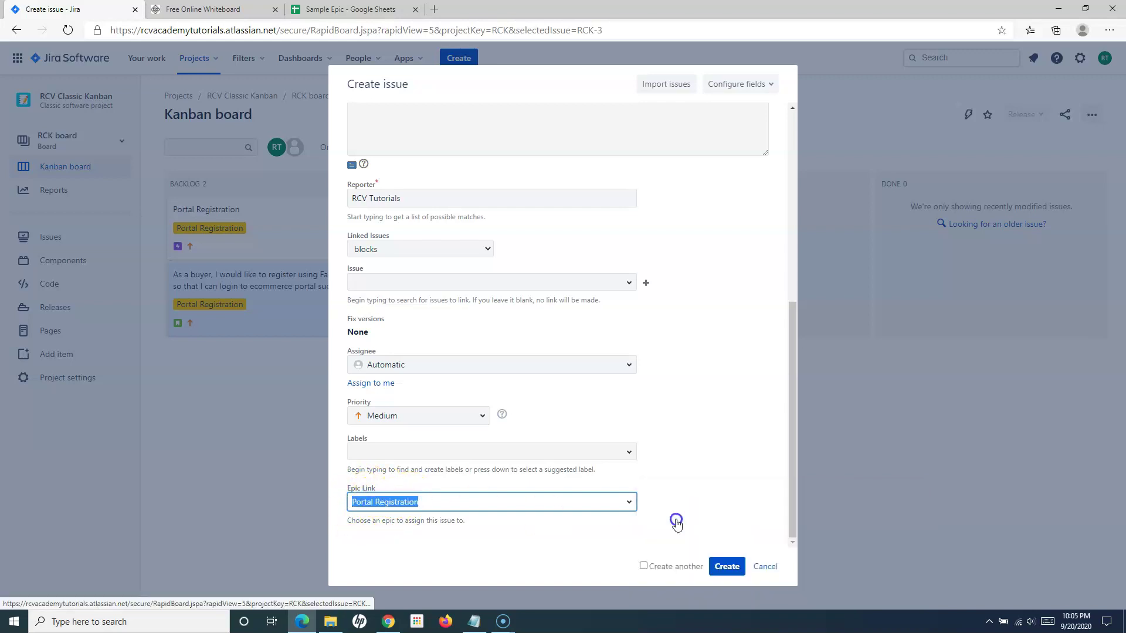
{"action": "left_click", "coordinate": [760, 566]}
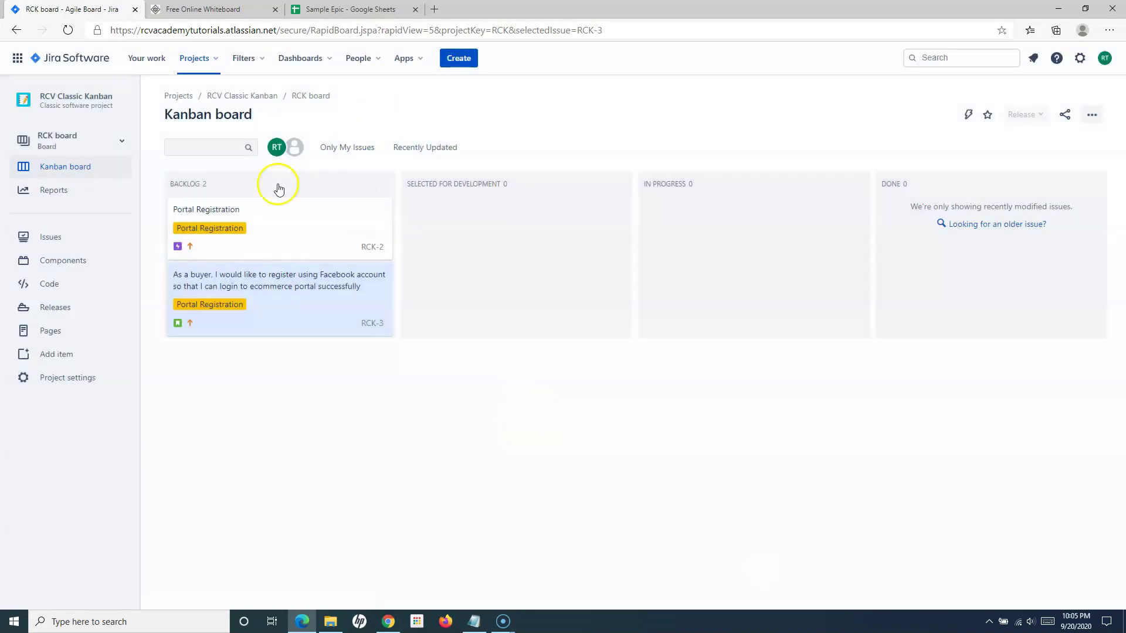
- Change the epic link of the Facebook registration story (RCK-3) on the Kanban board to Portal Registration (RT-17)
{"action": "left_click", "coordinate": [245, 274]}
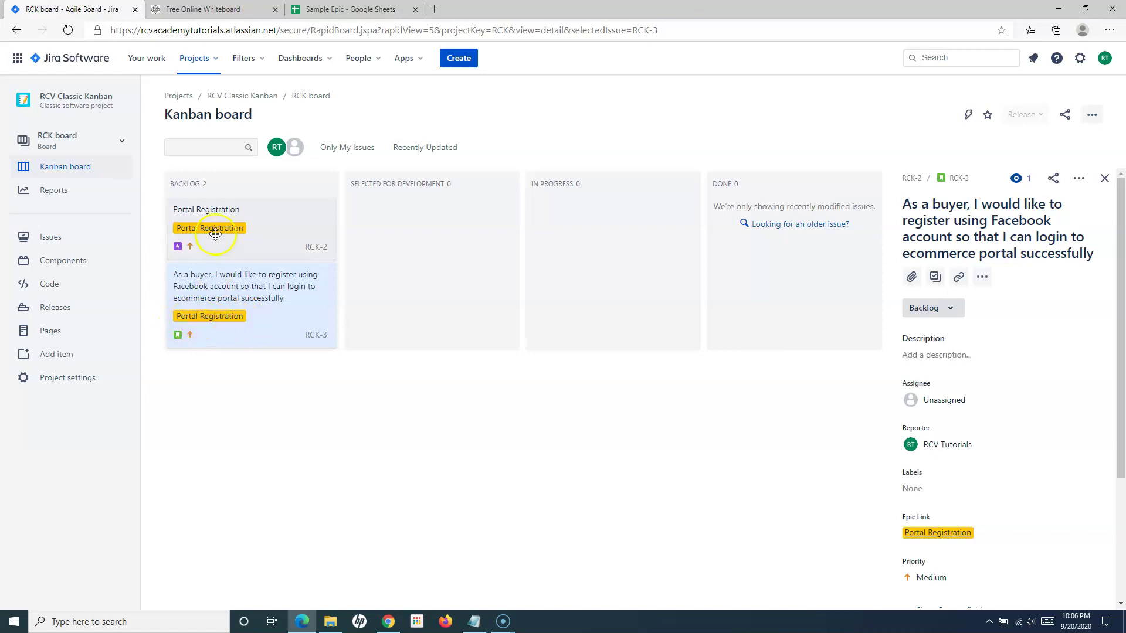
{"action": "scroll", "coordinate": [976, 465], "scroll_direction": "down", "scroll_amount": 3}
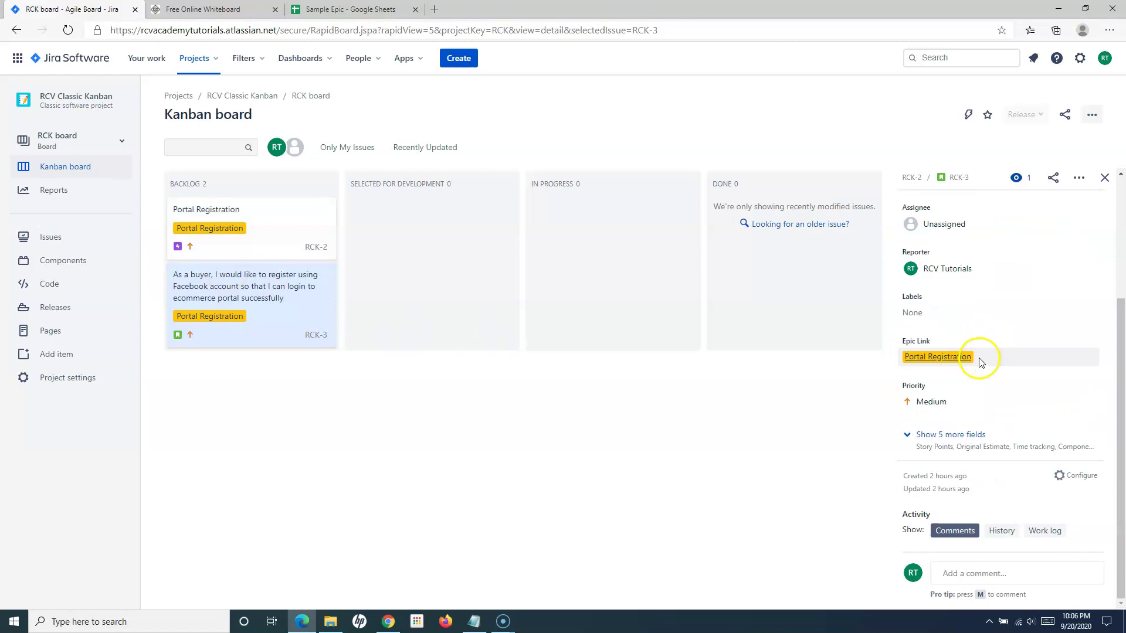
{"action": "left_click", "coordinate": [1013, 362]}
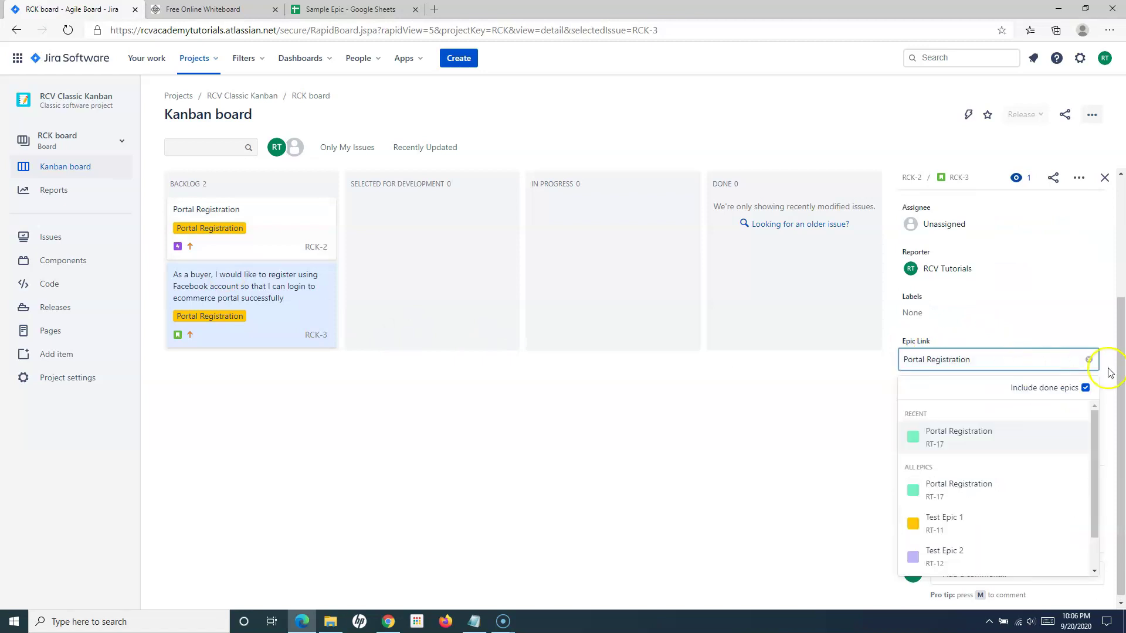
{"action": "left_click", "coordinate": [1089, 360]}
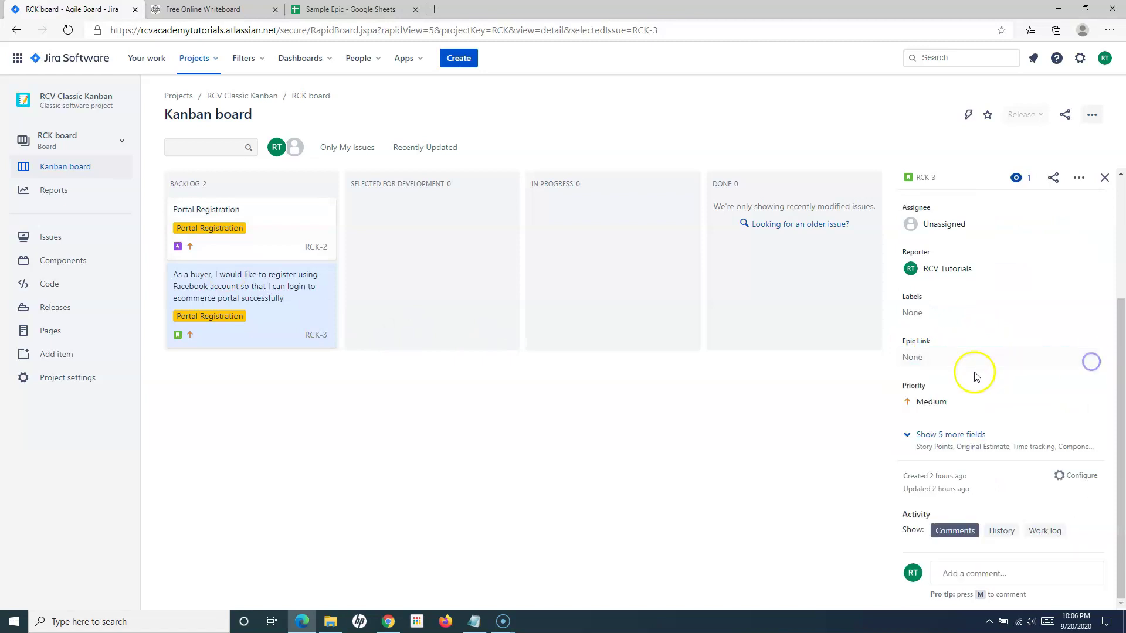
{"action": "left_click", "coordinate": [945, 359]}
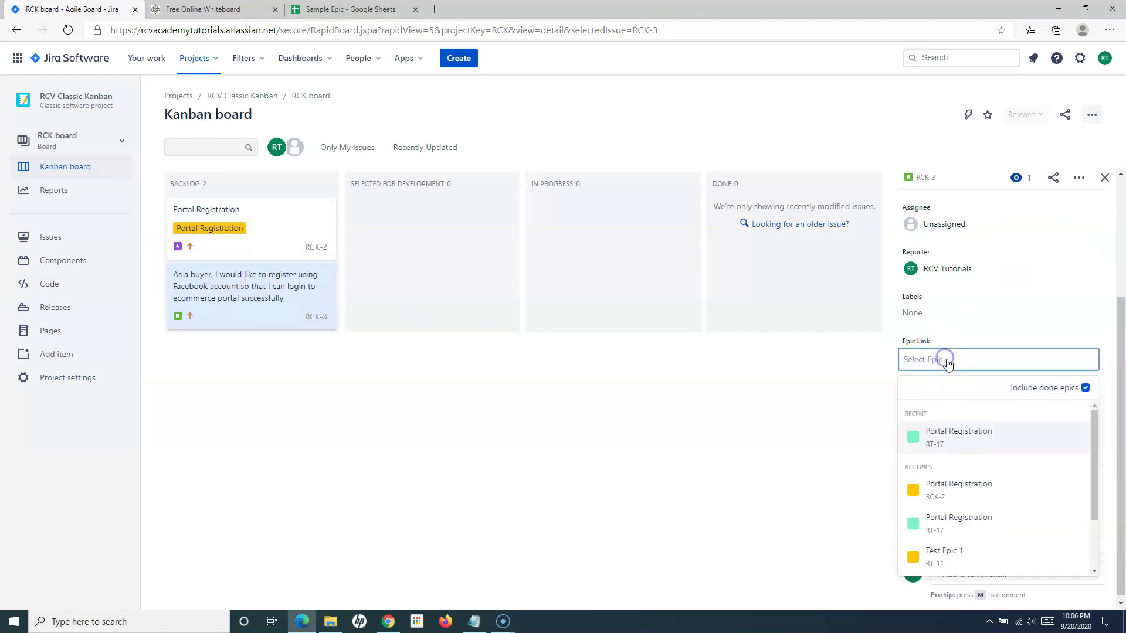
{"action": "left_click", "coordinate": [974, 434]}
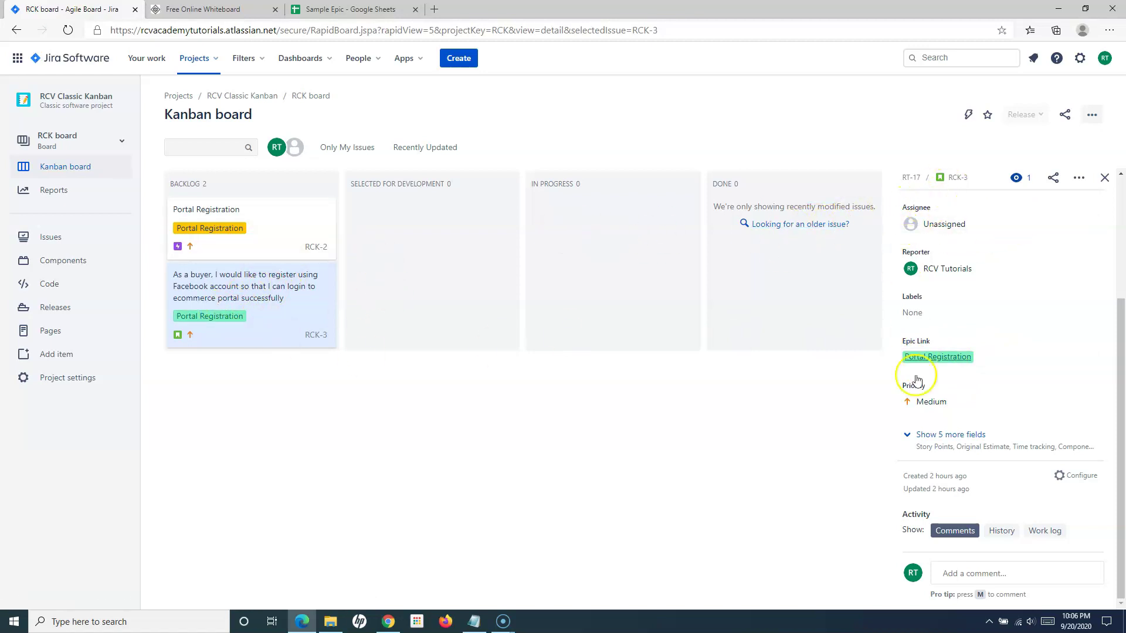
- Open the full view of issue RCK-3 to check its epic link and close it again
{"action": "left_click", "coordinate": [958, 177]}
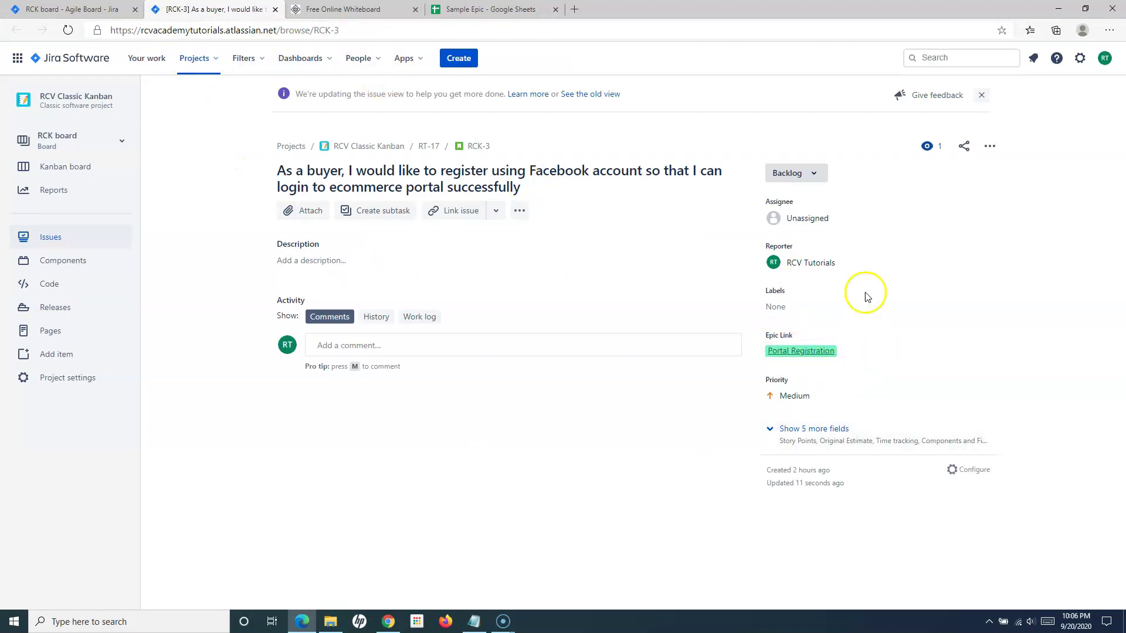
{"action": "left_click", "coordinate": [275, 10]}
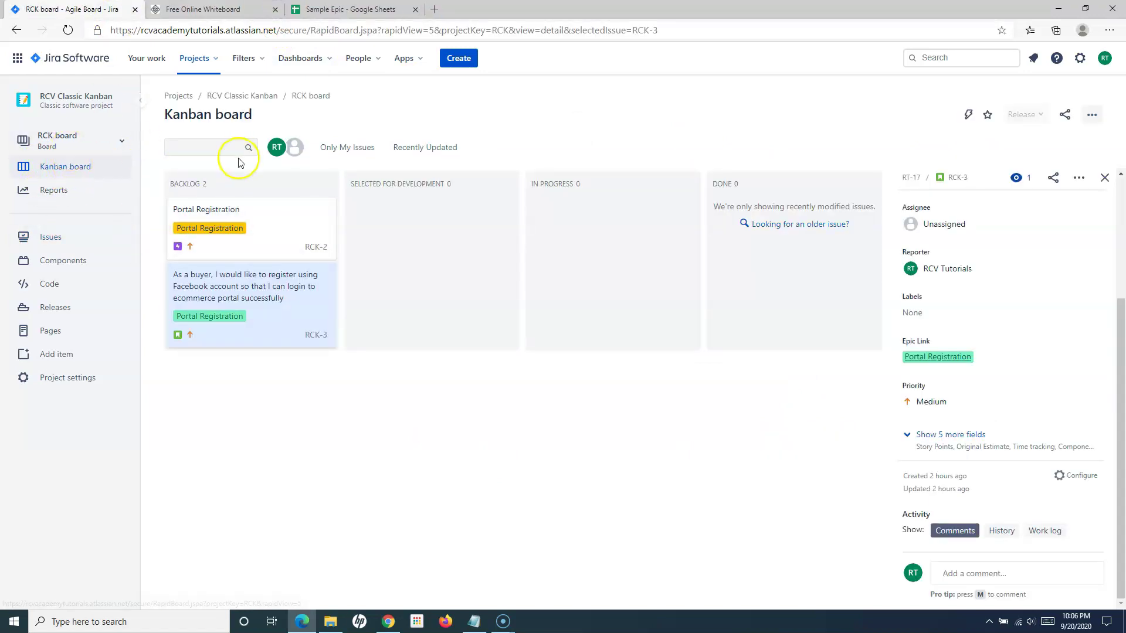
- Open the RCV NextGen Scrum project, examine the new-issue form and its configurable fields for an epic link, and discard the form
{"action": "left_click", "coordinate": [87, 61]}
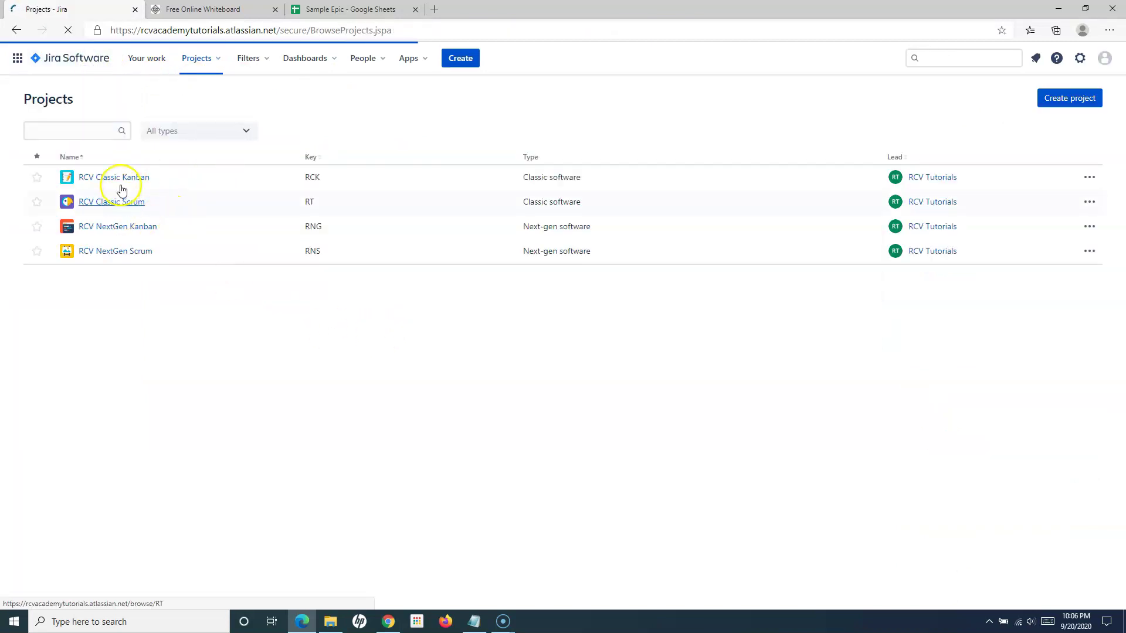
{"action": "left_click", "coordinate": [114, 258]}
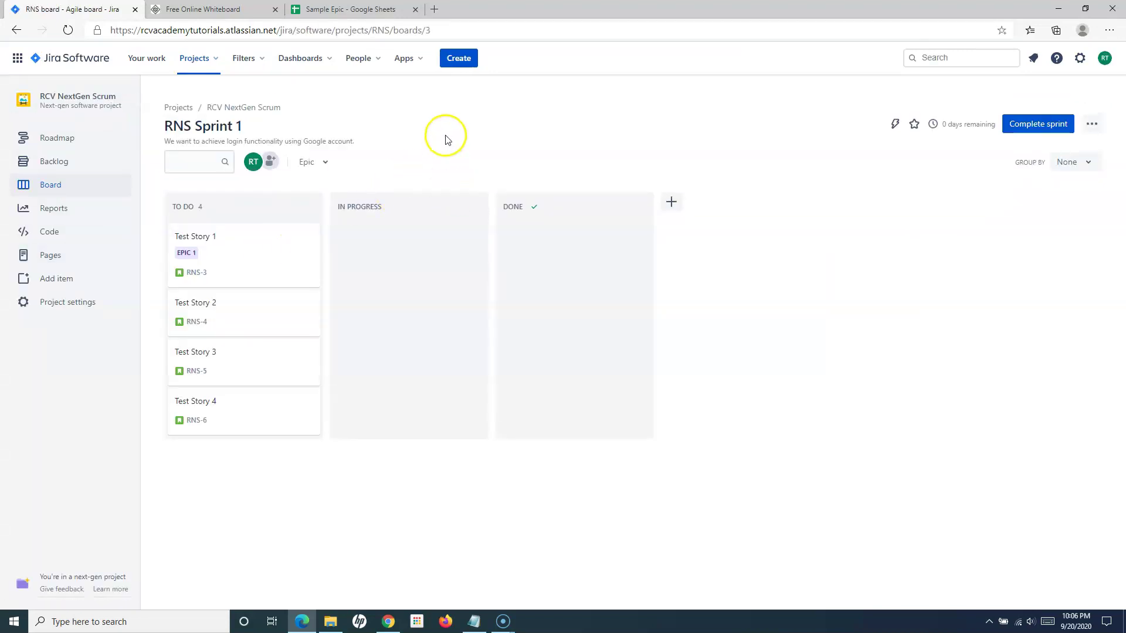
{"action": "left_click", "coordinate": [459, 60]}
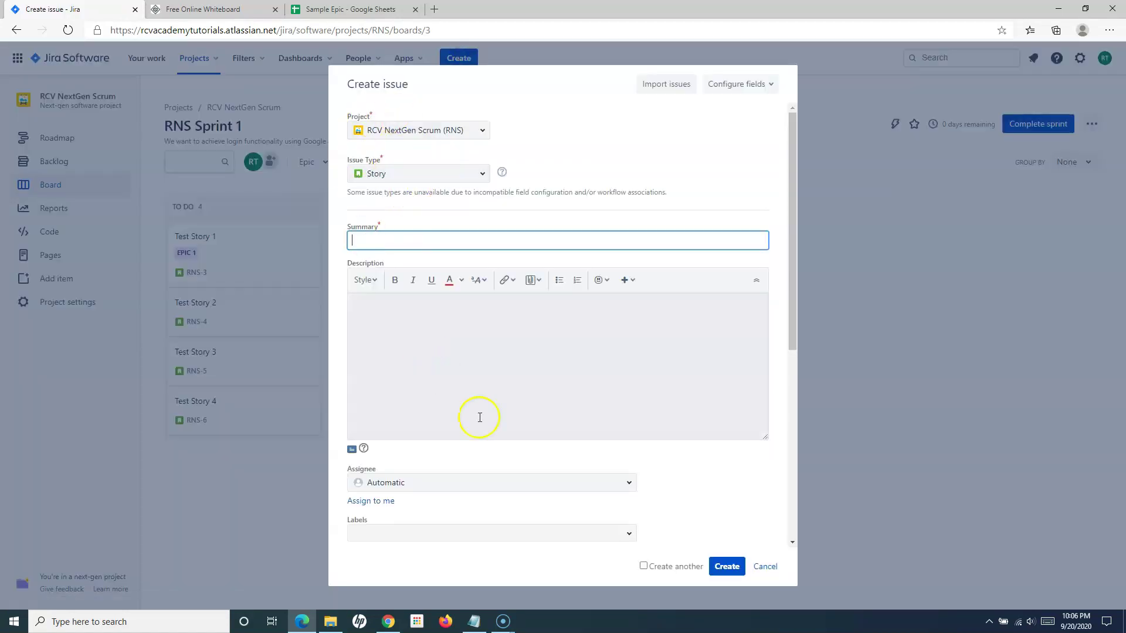
{"action": "scroll", "coordinate": [478, 415], "scroll_direction": "down", "scroll_amount": 3}
{"action": "scroll", "coordinate": [402, 506], "scroll_direction": "down", "scroll_amount": 3}
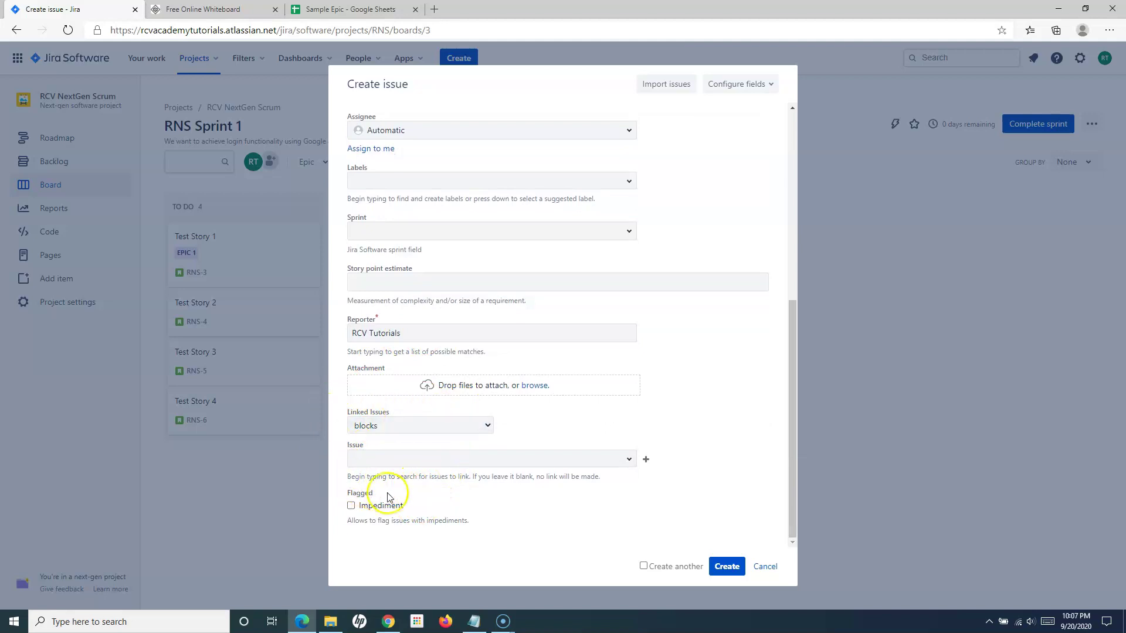
{"action": "left_click", "coordinate": [740, 85]}
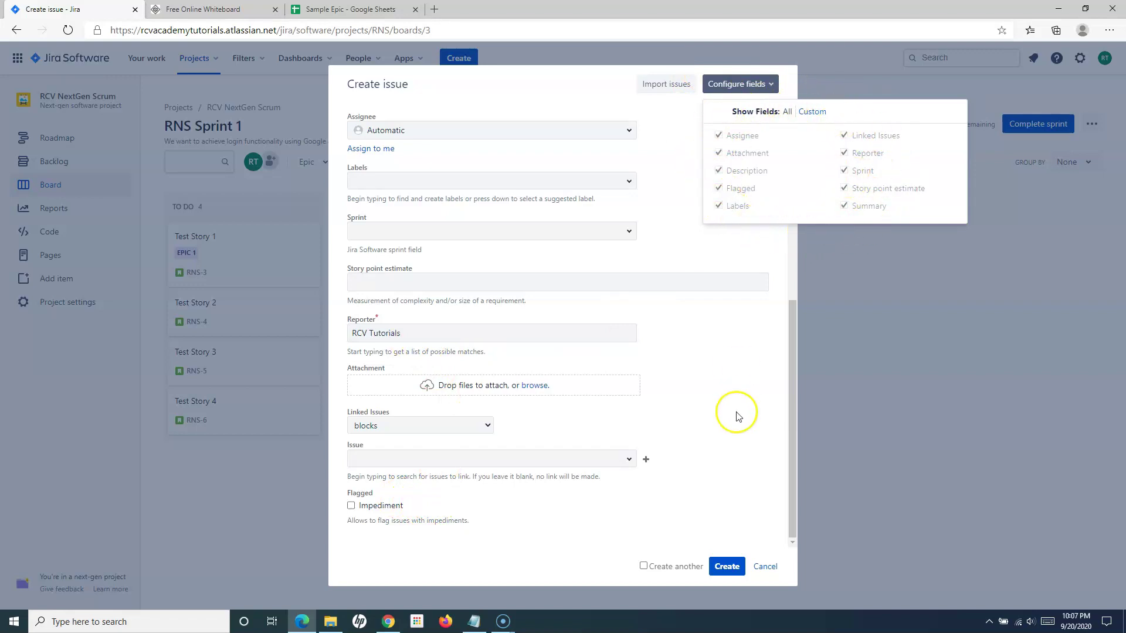
{"action": "left_click", "coordinate": [762, 568]}
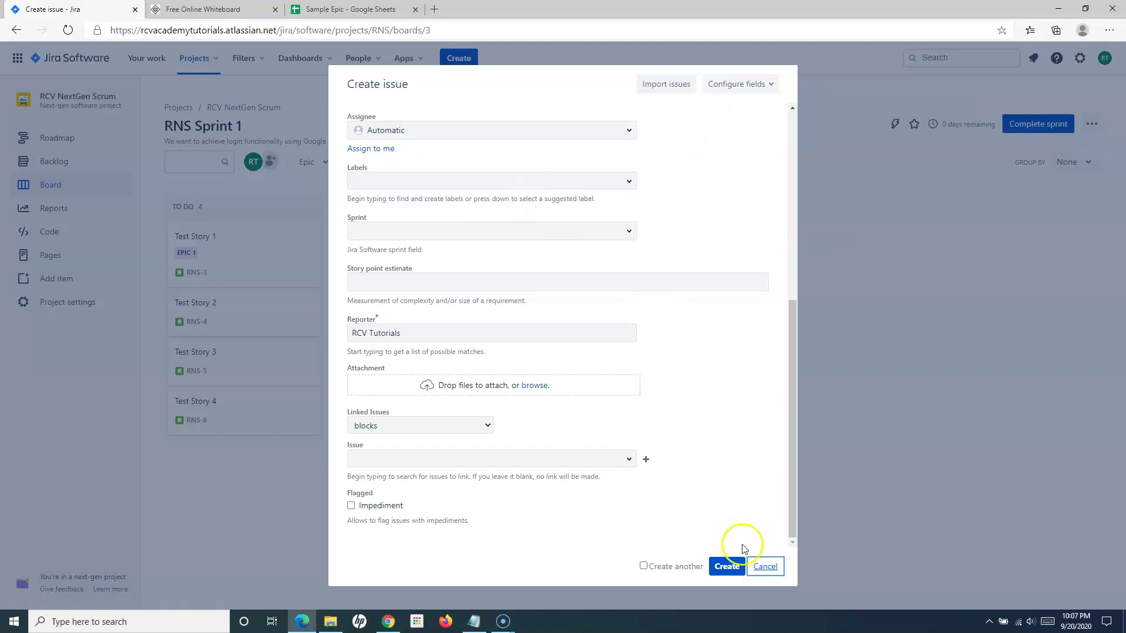
{"action": "left_click", "coordinate": [763, 566]}
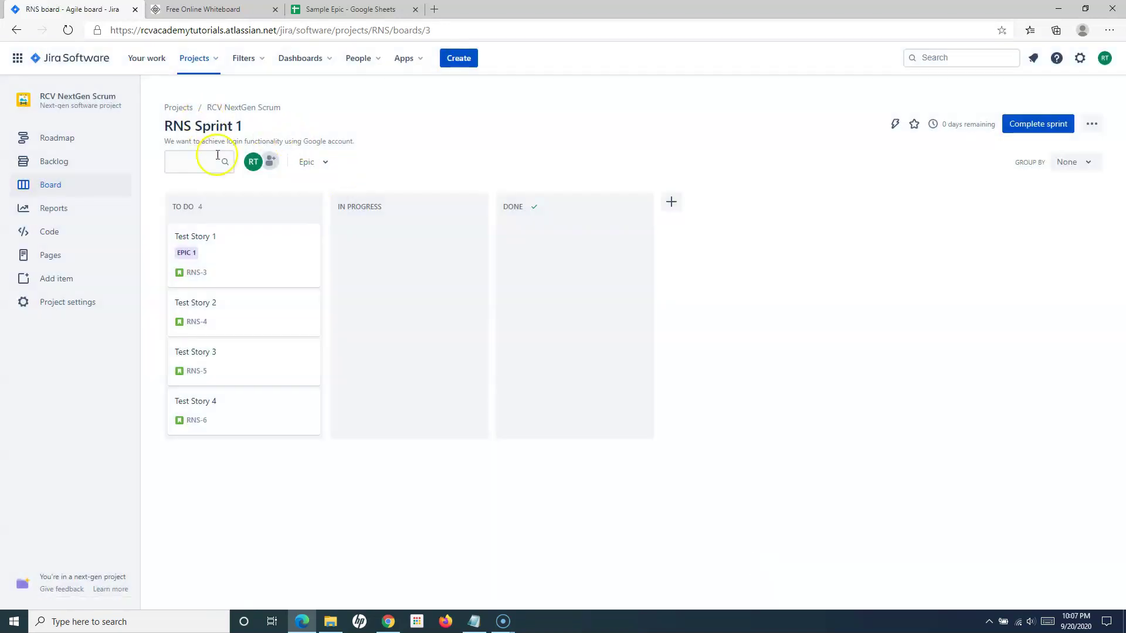
- Add RNS-11 Epic 1 as the parent of Test Story 2 (RNS-4) on the sprint board
{"action": "left_click", "coordinate": [225, 318]}
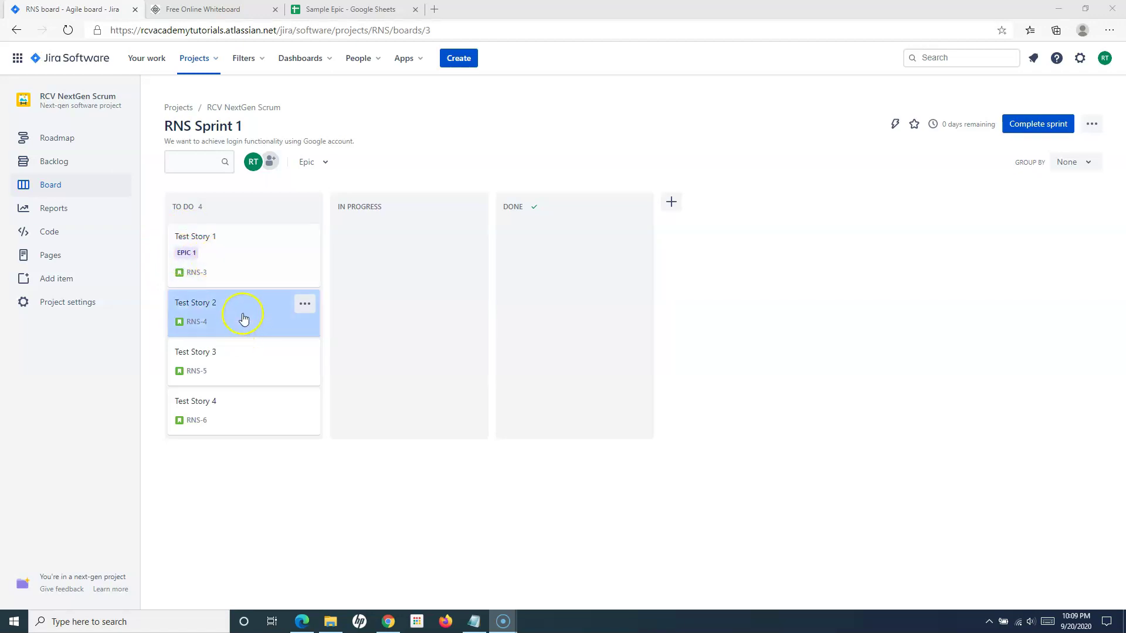
{"action": "left_click", "coordinate": [305, 305]}
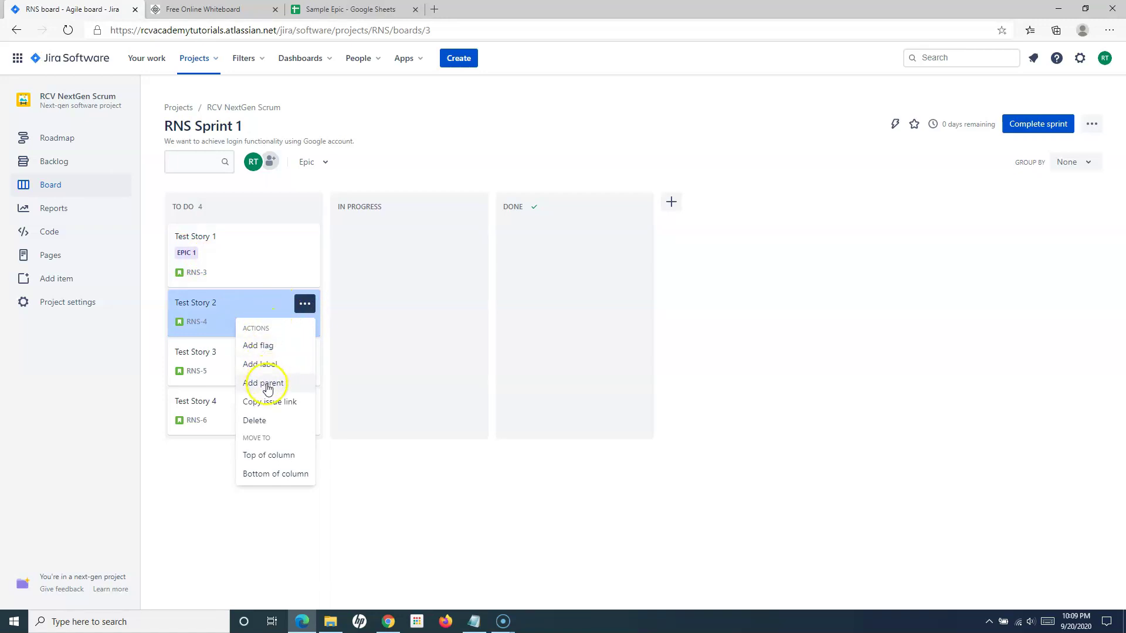
{"action": "left_click", "coordinate": [253, 384]}
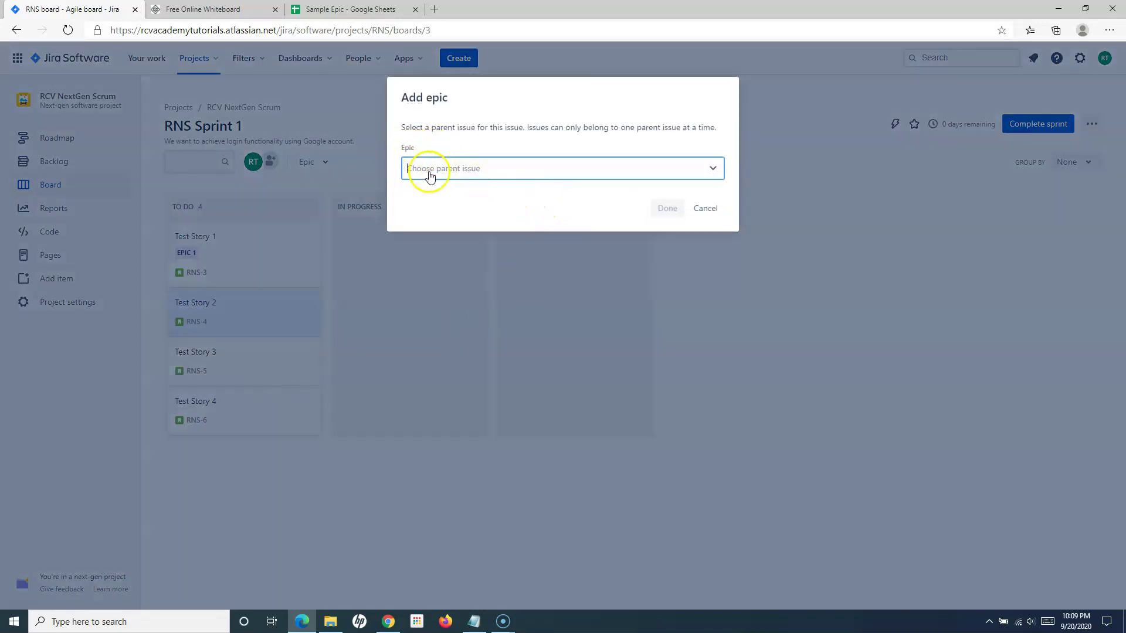
{"action": "left_click", "coordinate": [451, 172]}
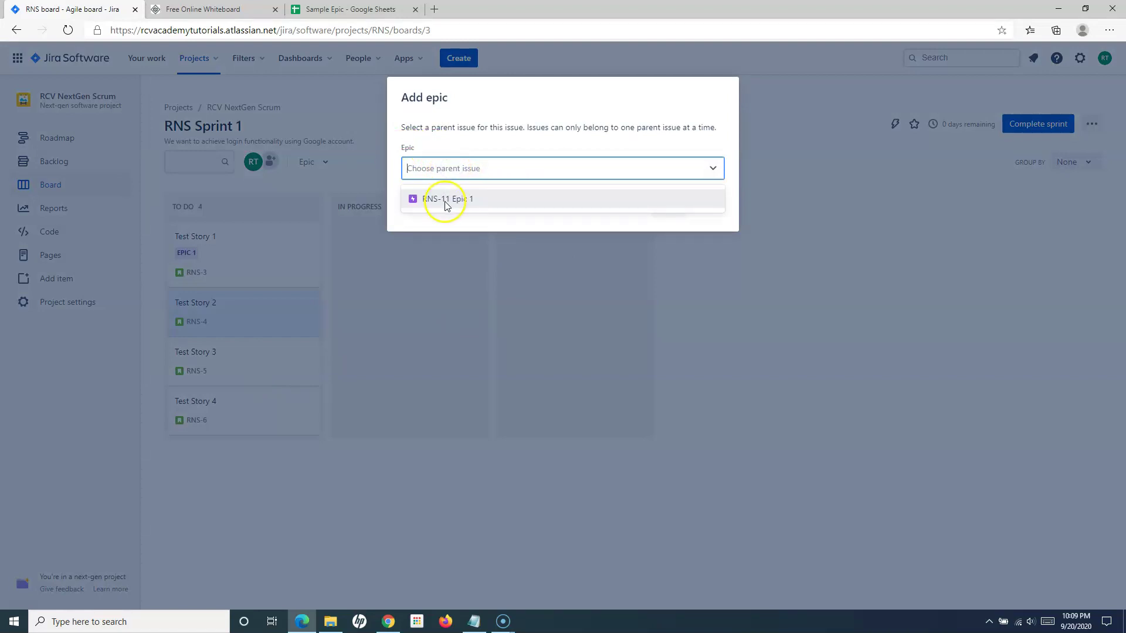
{"action": "left_click", "coordinate": [446, 202]}
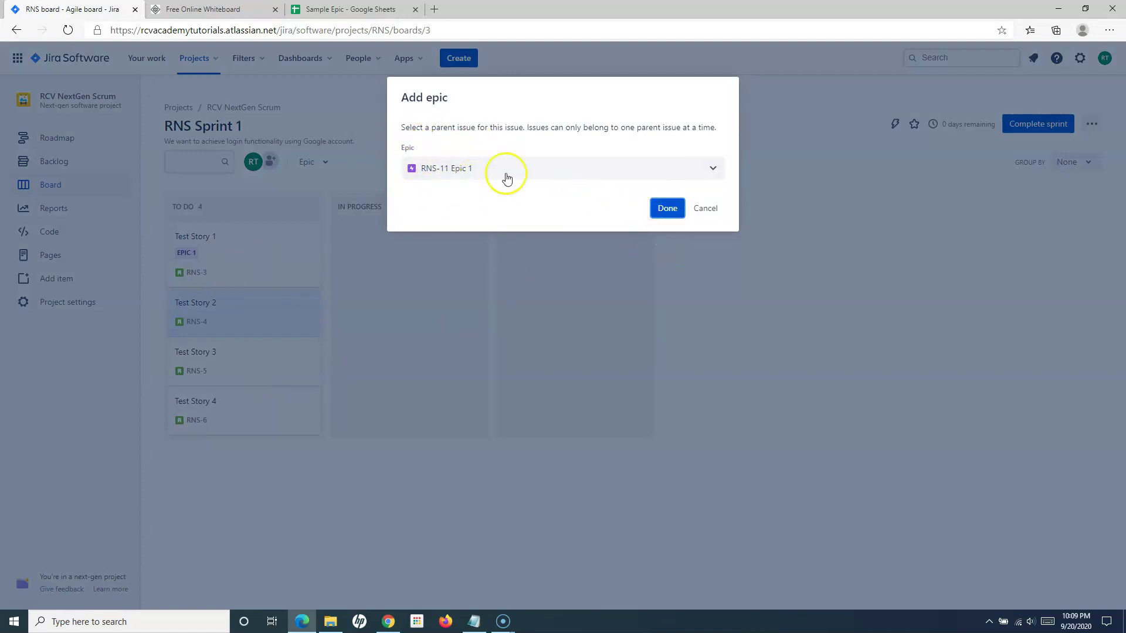
{"action": "left_click", "coordinate": [668, 210]}
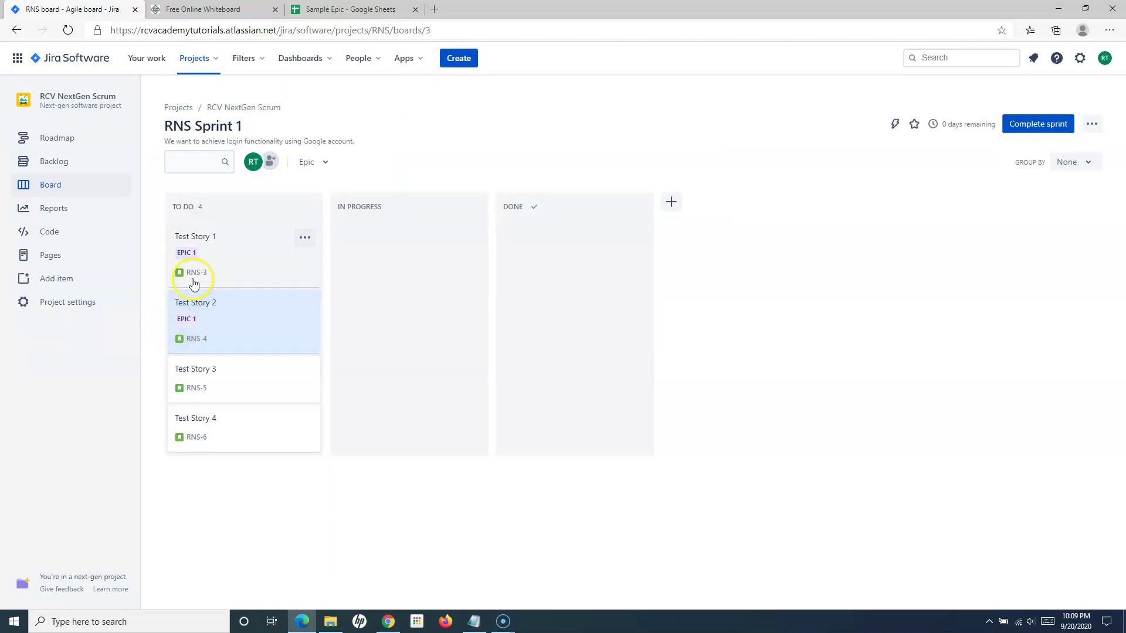
- Create a child story under Epic 1 on the roadmap, using the Facebook registration story from cell B2 of the Sample Epic sheet
{"action": "left_click", "coordinate": [75, 140]}
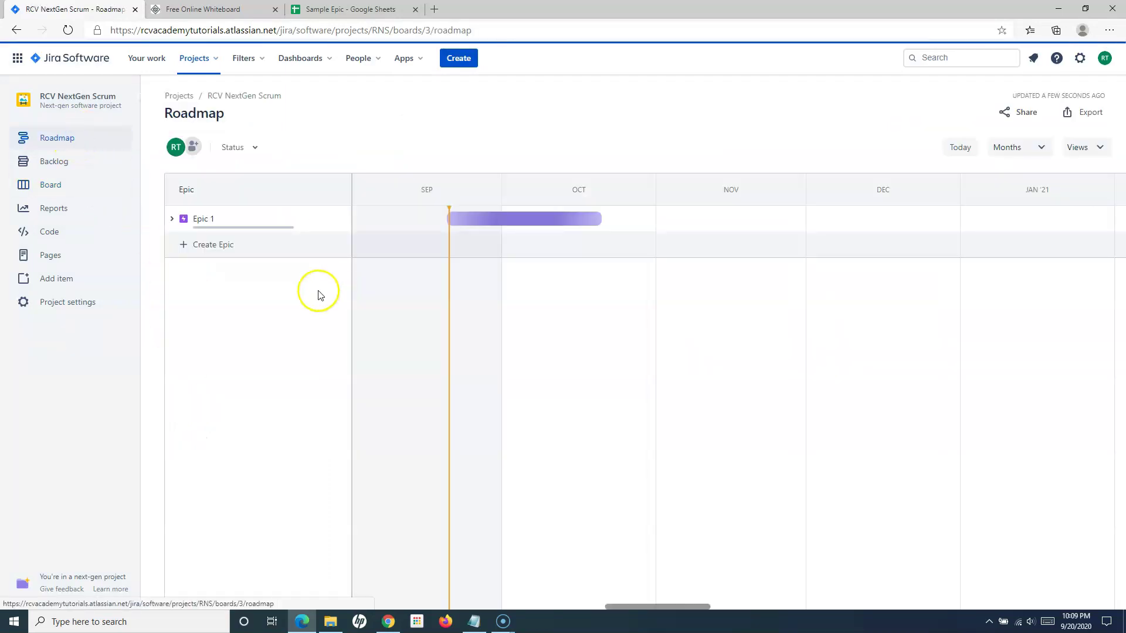
{"action": "left_click", "coordinate": [170, 221]}
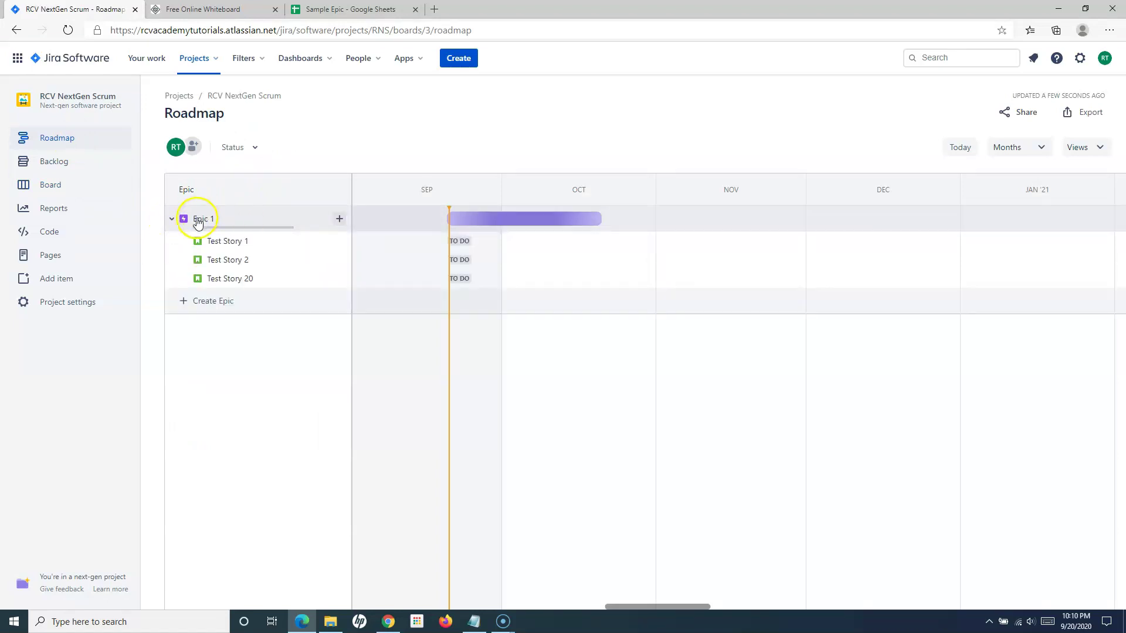
{"action": "left_click", "coordinate": [338, 222]}
{"action": "left_click", "coordinate": [209, 302]}
{"action": "left_click", "coordinate": [213, 326]}
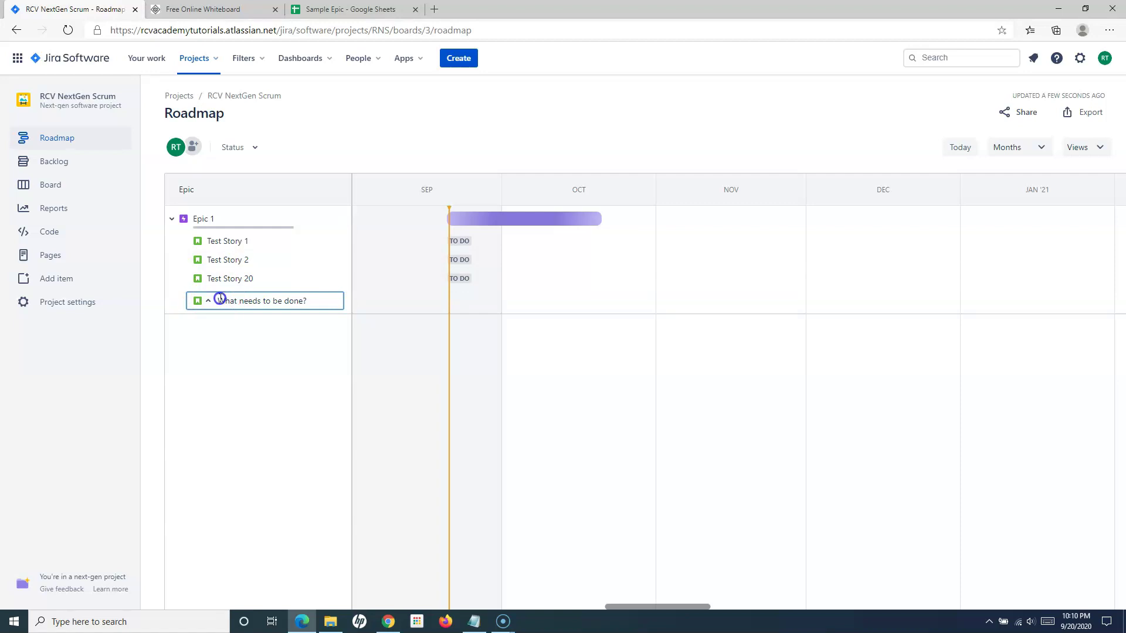
{"action": "left_click", "coordinate": [332, 14]}
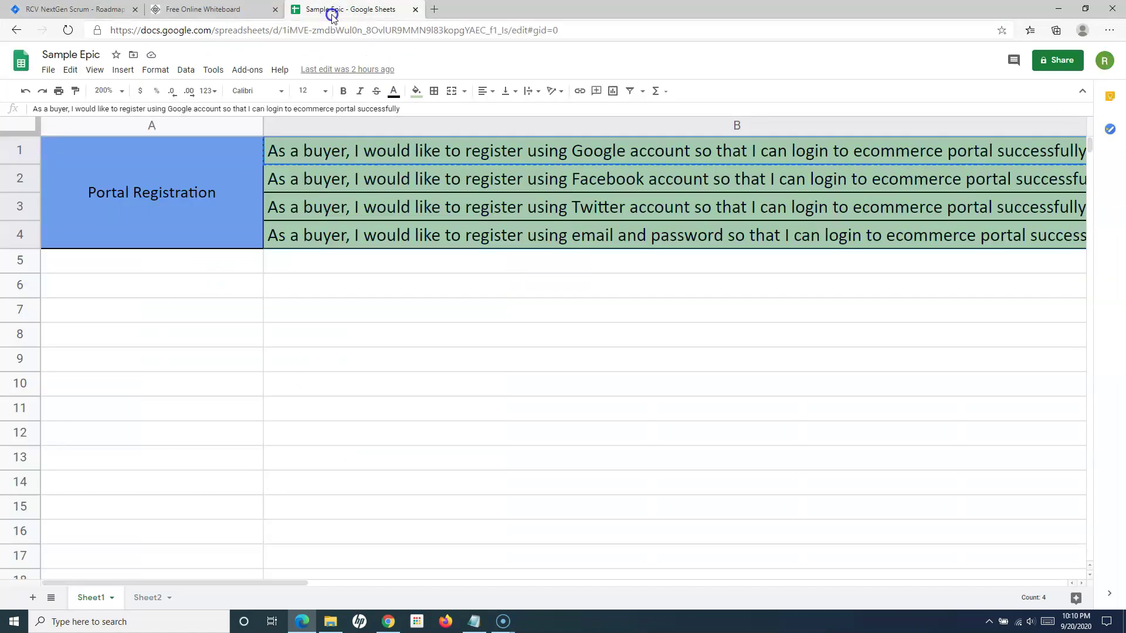
{"action": "left_click", "coordinate": [337, 182]}
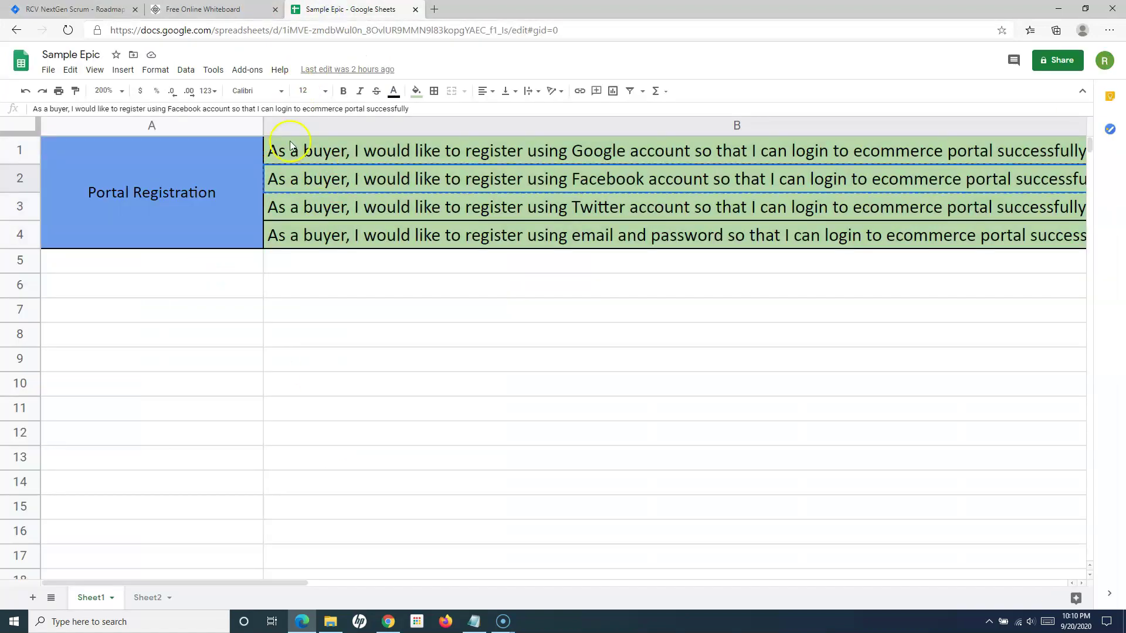
{"action": "left_click", "coordinate": [101, 9]}
{"action": "key", "text": "ctrl+v"}
{"action": "key", "text": "Return"}
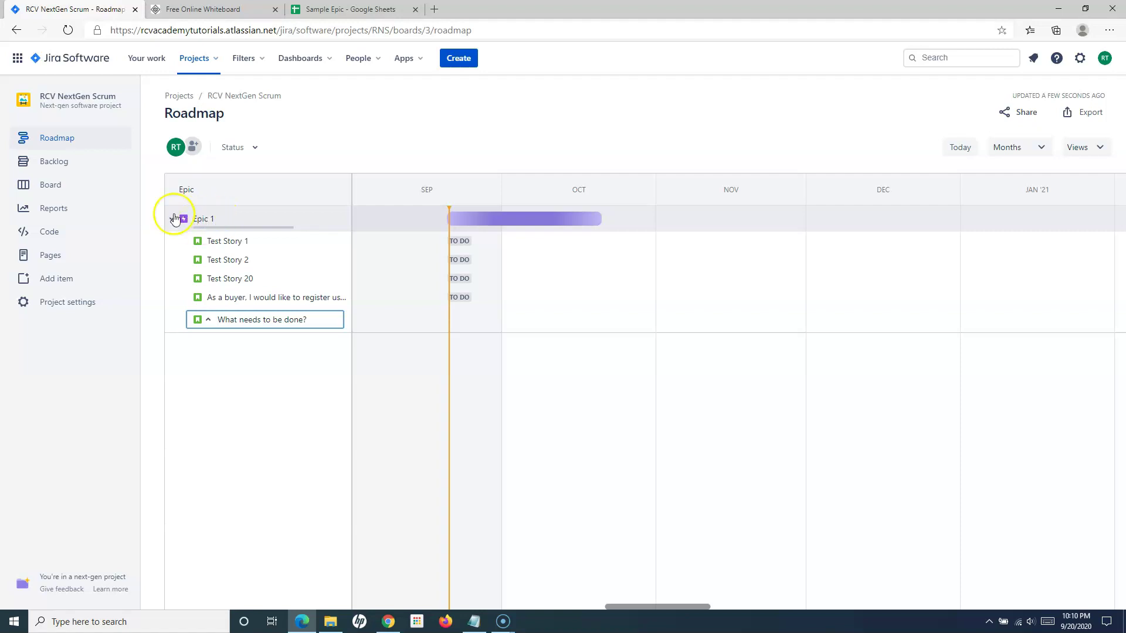
- Filter the backlog to Epic 1, examine its child issues in the epic's full details and start adding a child issue
{"action": "left_click", "coordinate": [55, 164]}
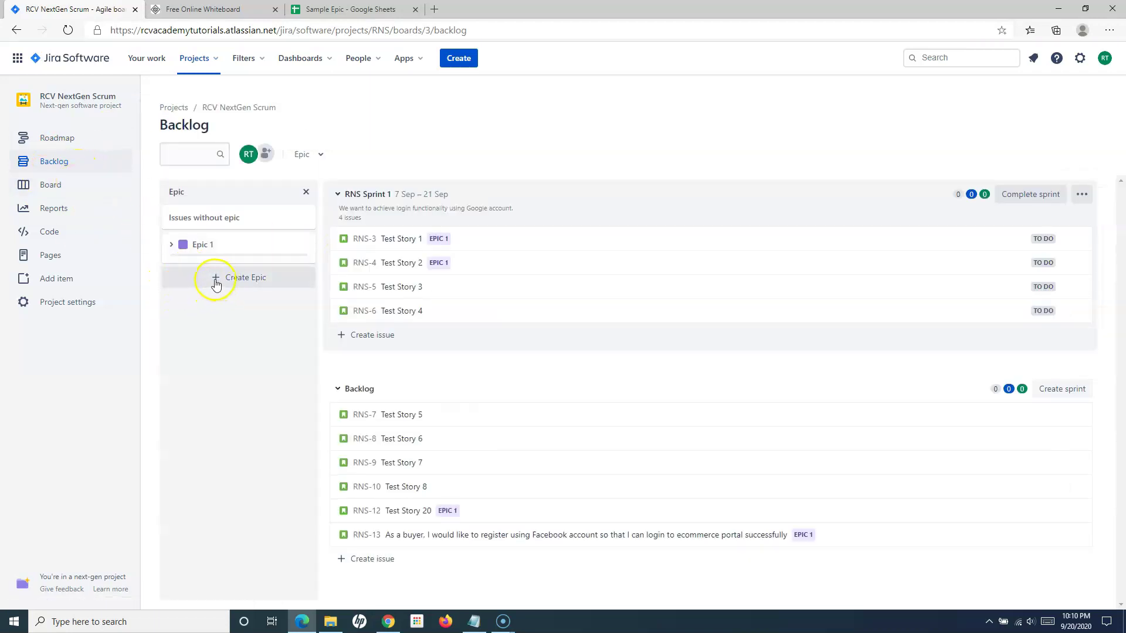
{"action": "left_click", "coordinate": [171, 246]}
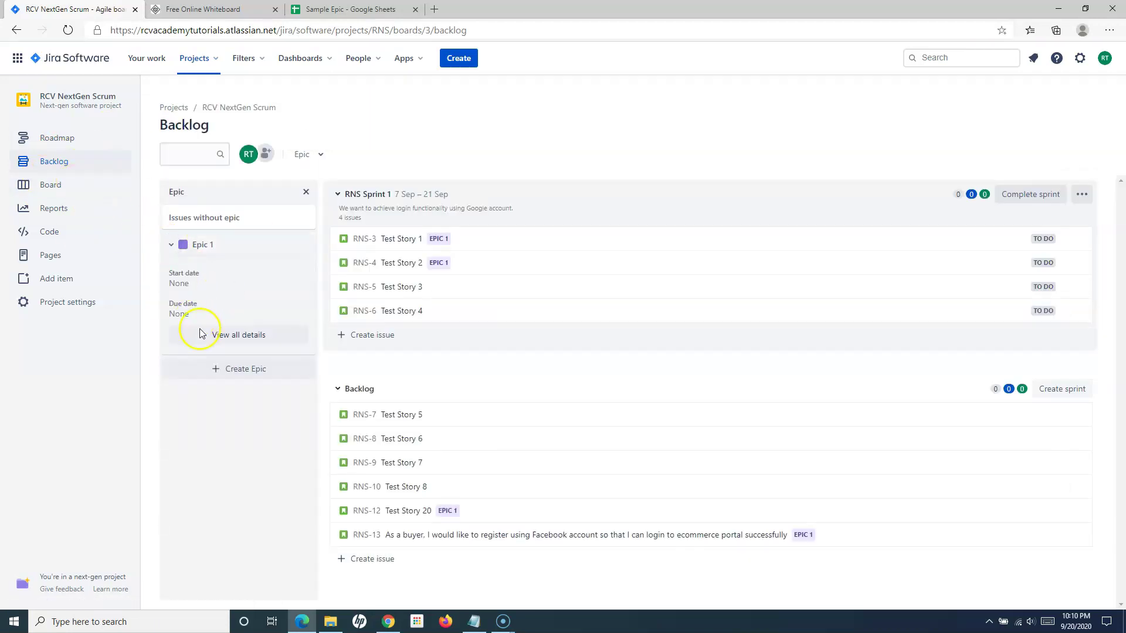
{"action": "left_click", "coordinate": [202, 245]}
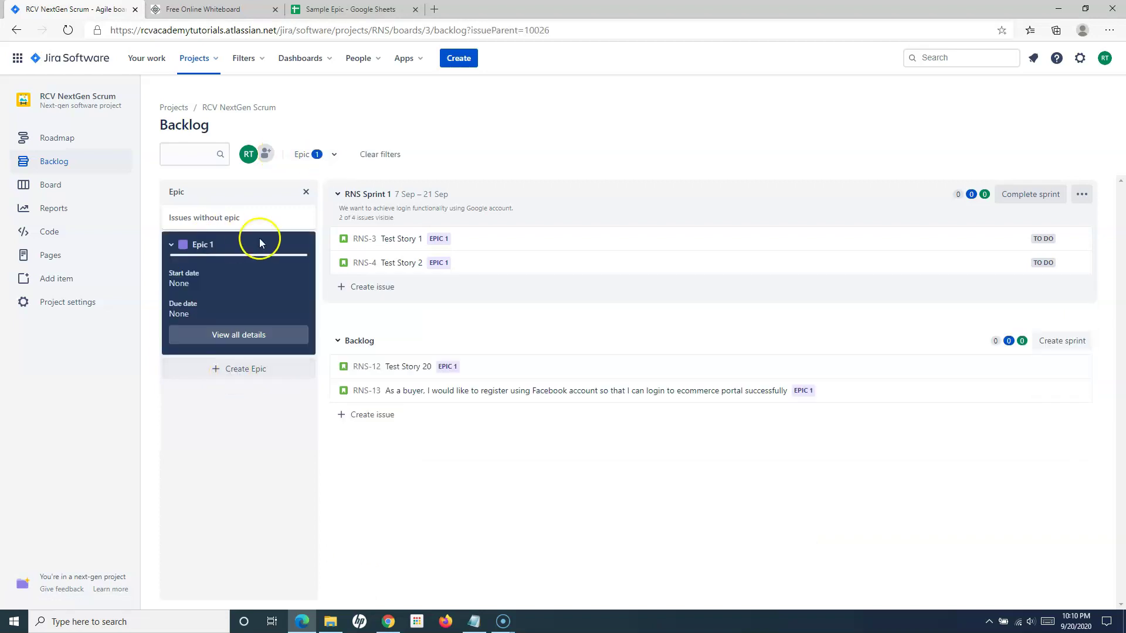
{"action": "left_click", "coordinate": [234, 333]}
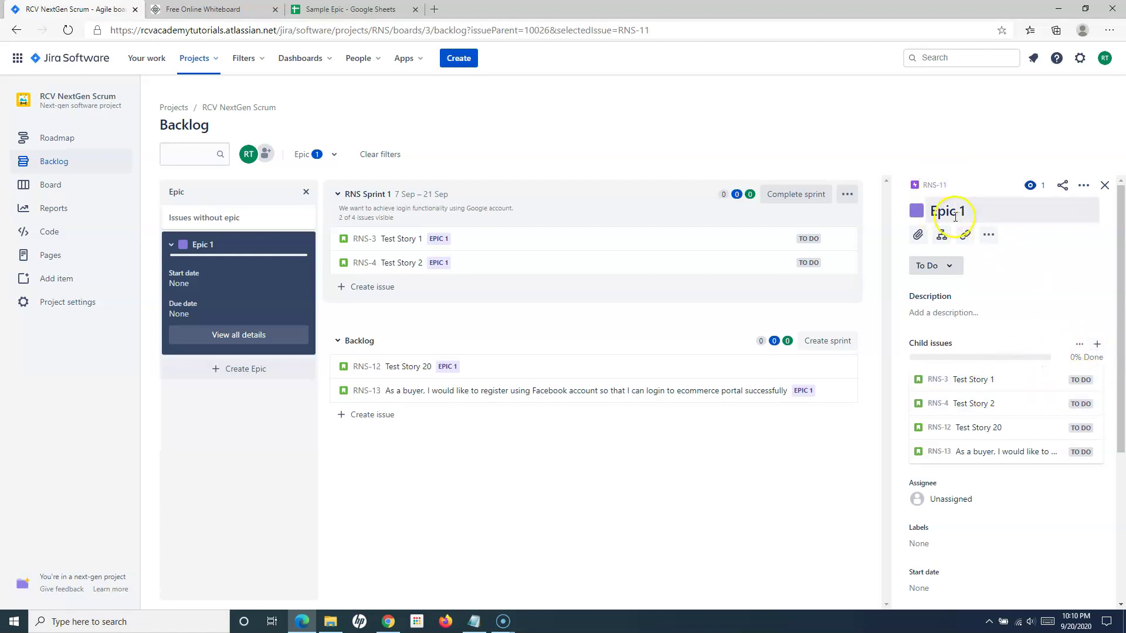
{"action": "left_click", "coordinate": [1096, 344]}
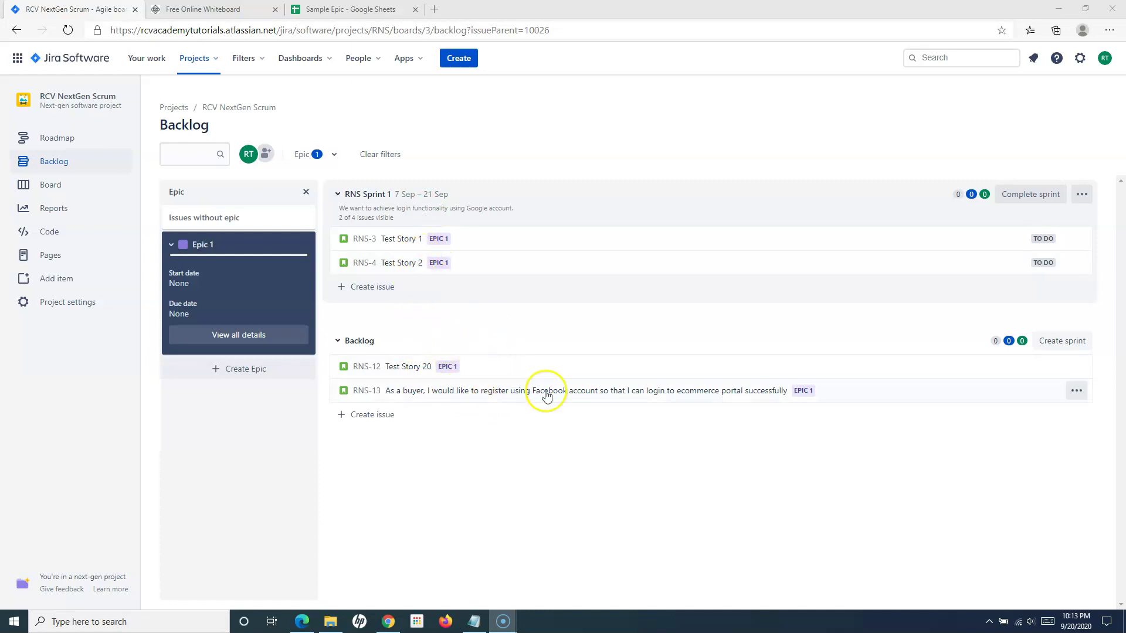
- Include issues without an epic in the backlog filter and assign Test Story 3 and Test Story 4 to Epic 1
{"action": "left_click", "coordinate": [333, 154]}
{"action": "left_click", "coordinate": [328, 186]}
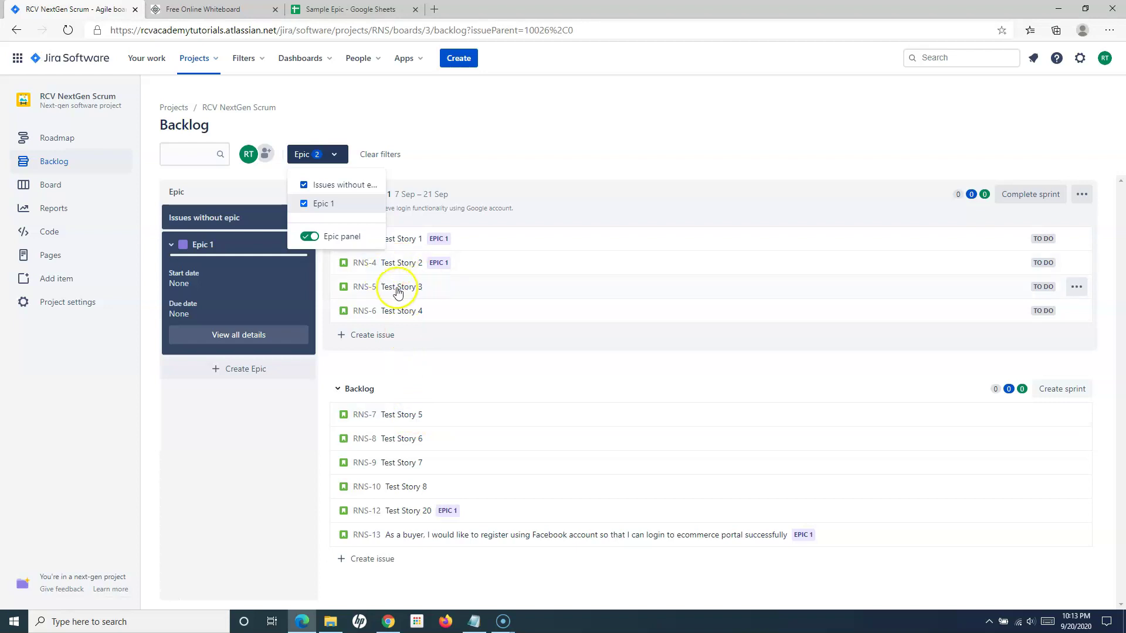
{"action": "left_click", "coordinate": [464, 138]}
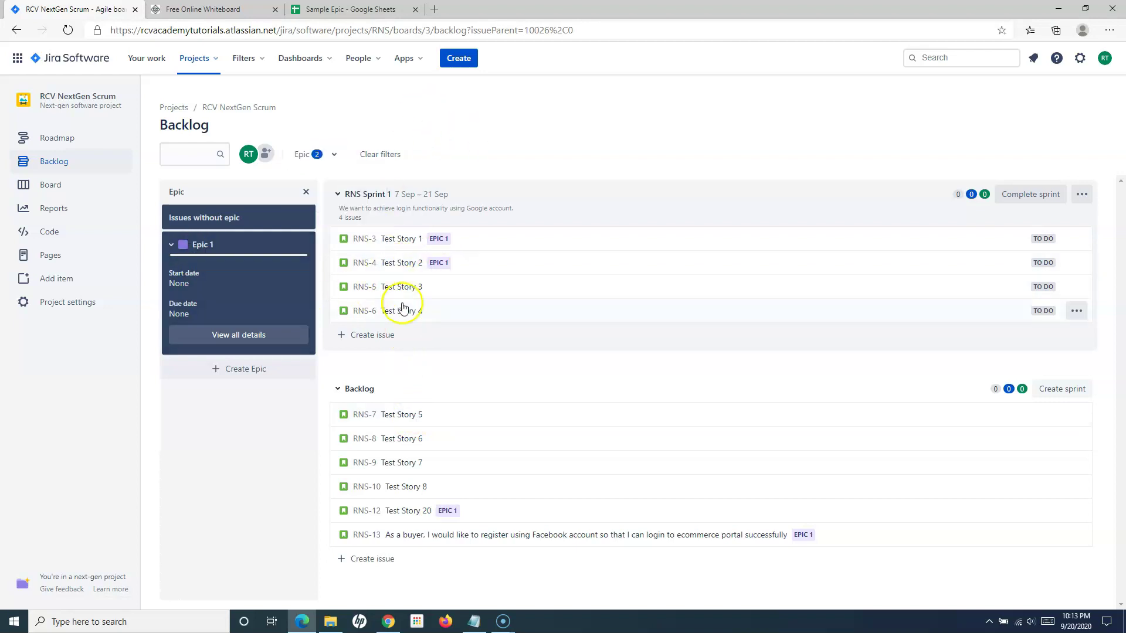
{"action": "left_click_drag", "start_coordinate": [358, 289], "coordinate": [190, 271]}
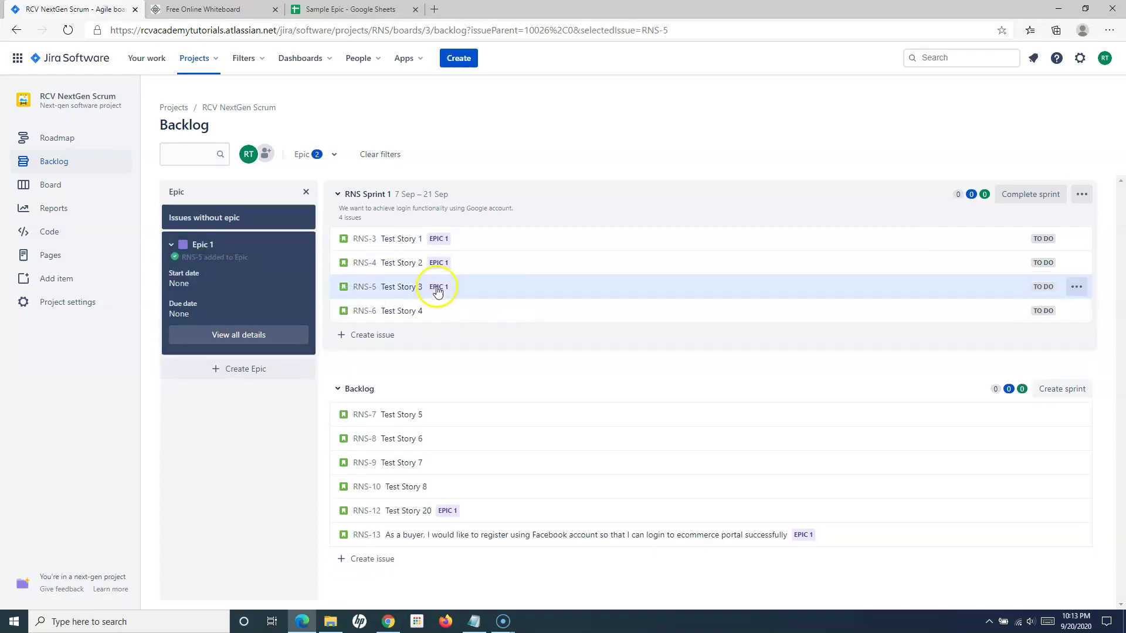
{"action": "left_click_drag", "start_coordinate": [390, 311], "coordinate": [221, 271]}
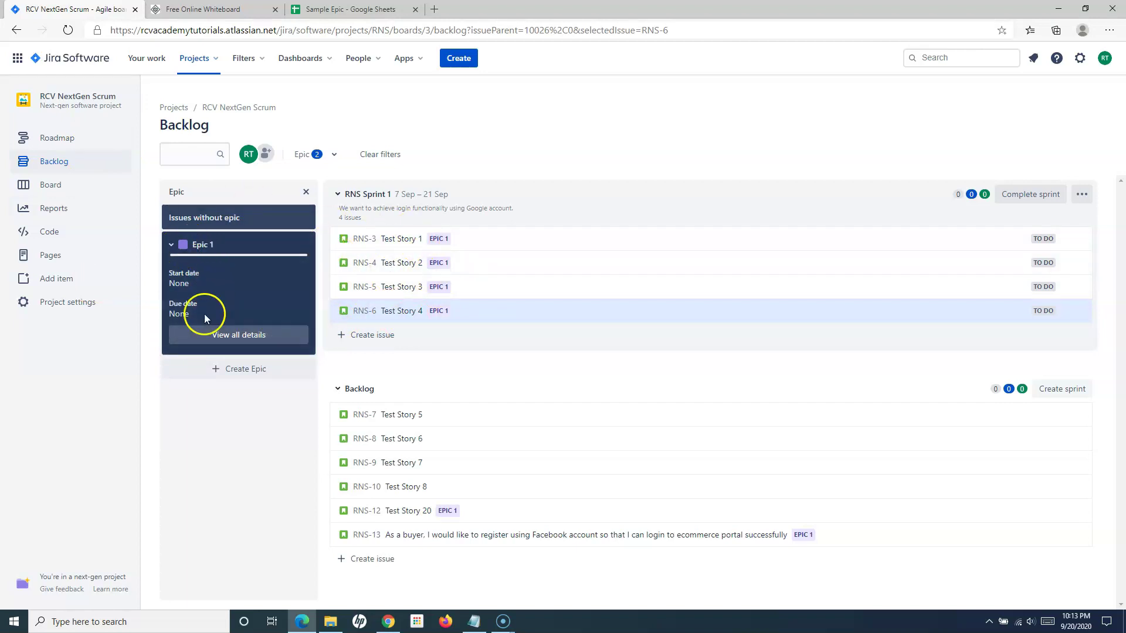
- Create a story named Test Story 5 in RNS Sprint 1
{"action": "left_click", "coordinate": [365, 342]}
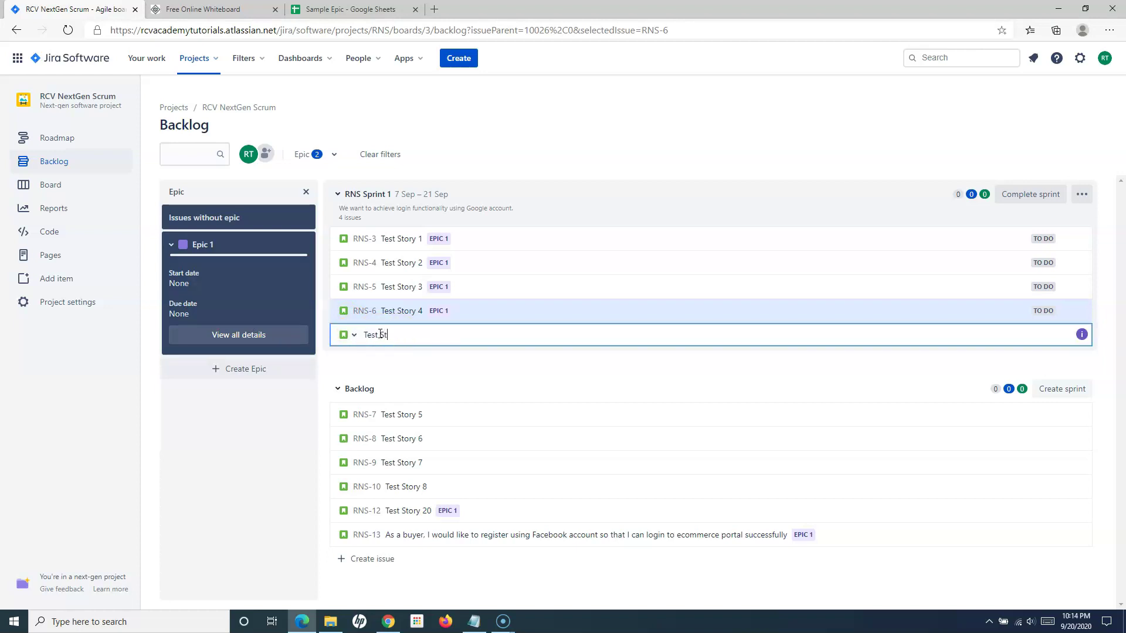
{"action": "type", "text": "Test Story 5"}
{"action": "key", "text": "Return"}
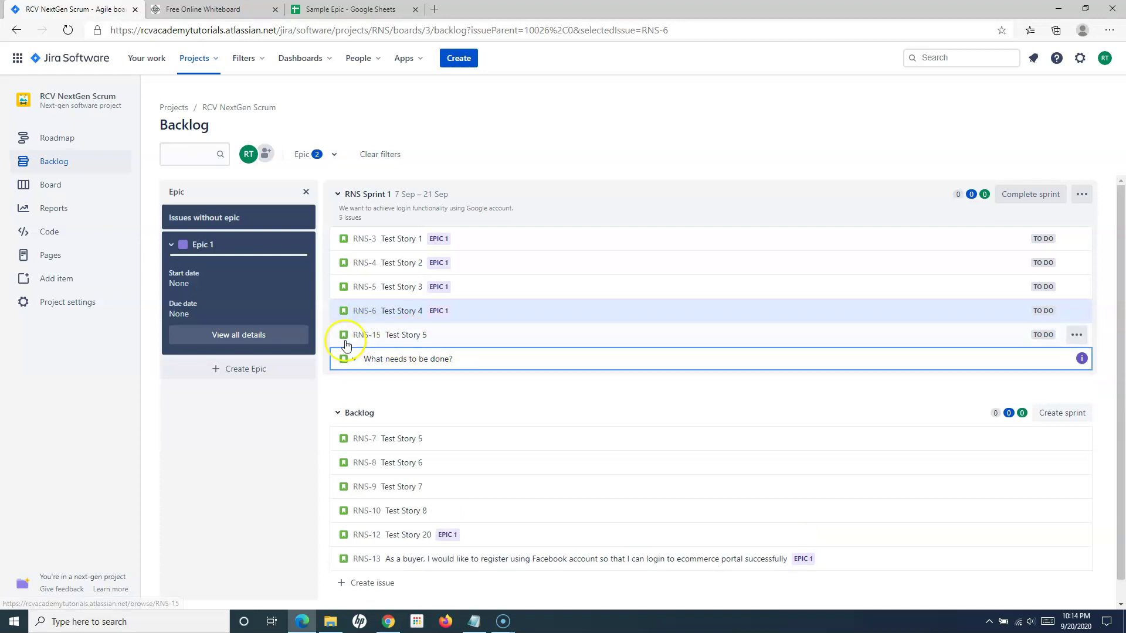
- Open the details of the new Test Story 5 in RNS Sprint 1 and add it to RNS-11 Epic 1
{"action": "left_click", "coordinate": [382, 337]}
{"action": "mouse_move", "coordinate": [384, 338]}
{"action": "left_mouse_down"}
{"action": "mouse_move", "coordinate": [297, 319]}
{"action": "mouse_move", "coordinate": [252, 287]}
{"action": "mouse_move", "coordinate": [238, 294]}
{"action": "mouse_move", "coordinate": [386, 341]}
{"action": "mouse_move", "coordinate": [373, 335]}
{"action": "left_mouse_up"}
{"action": "left_click", "coordinate": [366, 337]}
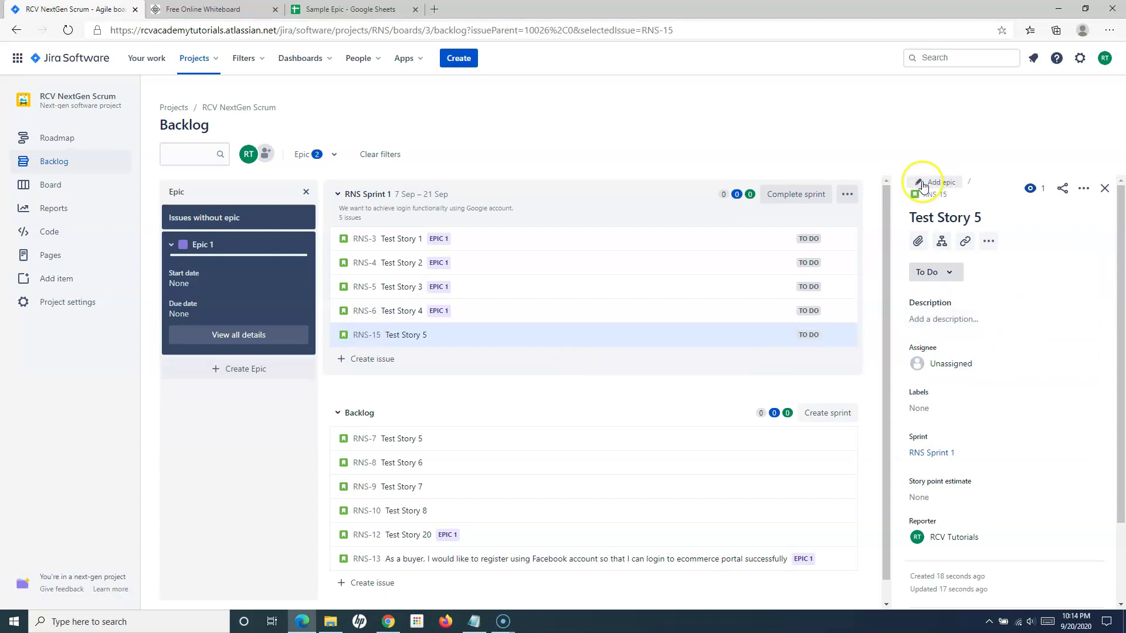
{"action": "left_click", "coordinate": [922, 186]}
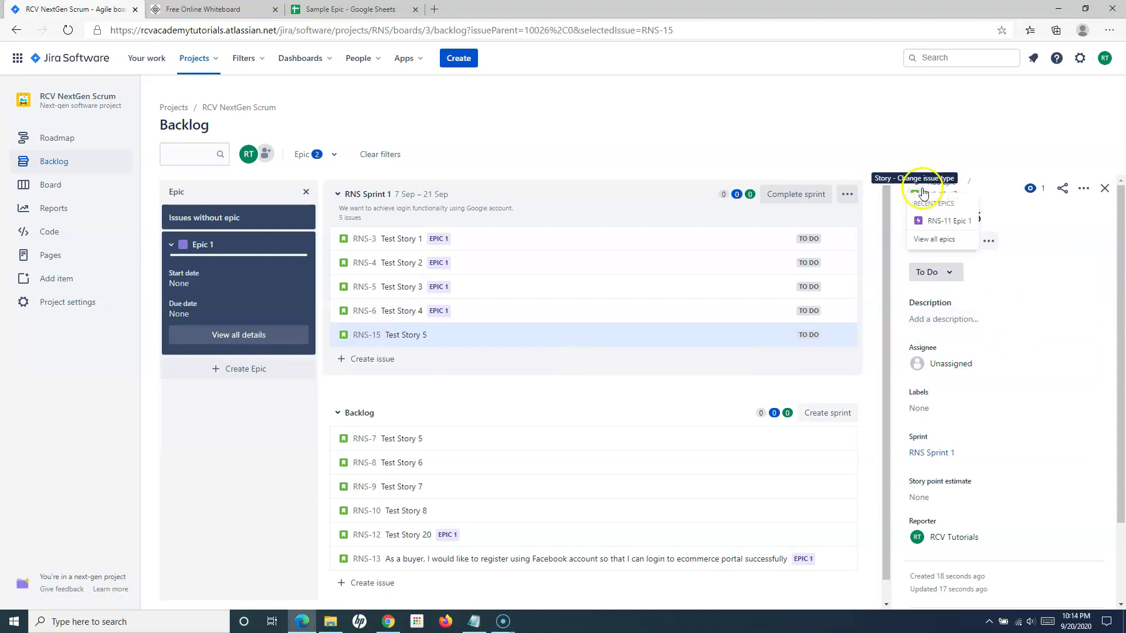
{"action": "left_click", "coordinate": [917, 187]}
{"action": "left_click", "coordinate": [918, 187]}
{"action": "left_click", "coordinate": [941, 228]}
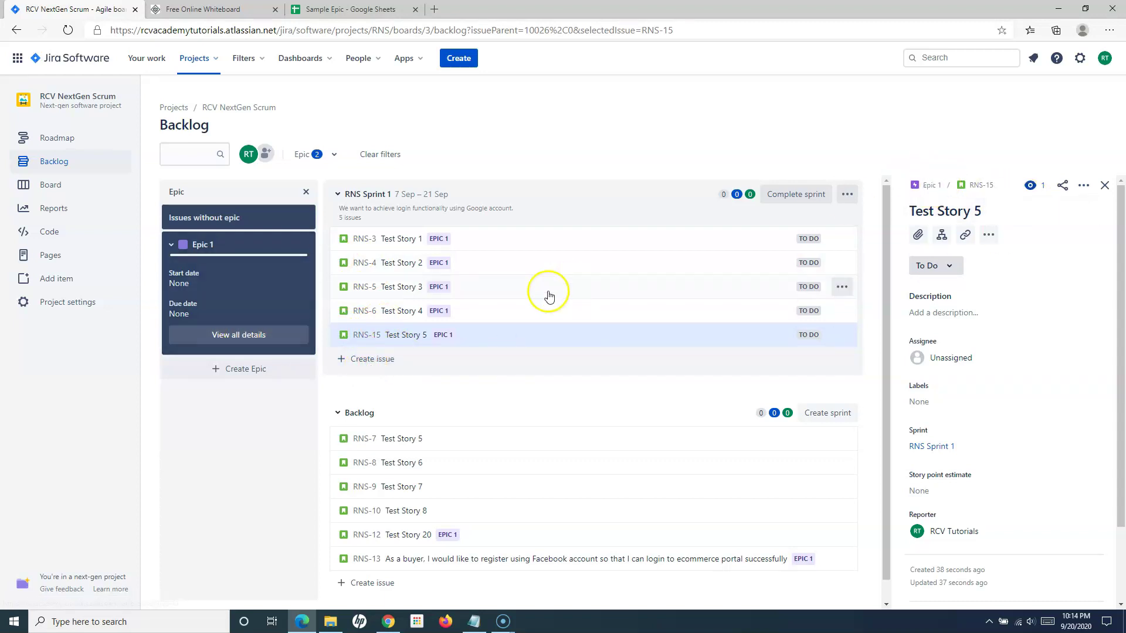
- Open the details of Test Story 4 in RNS Sprint 1 and remove its epic
{"action": "left_click", "coordinate": [372, 311]}
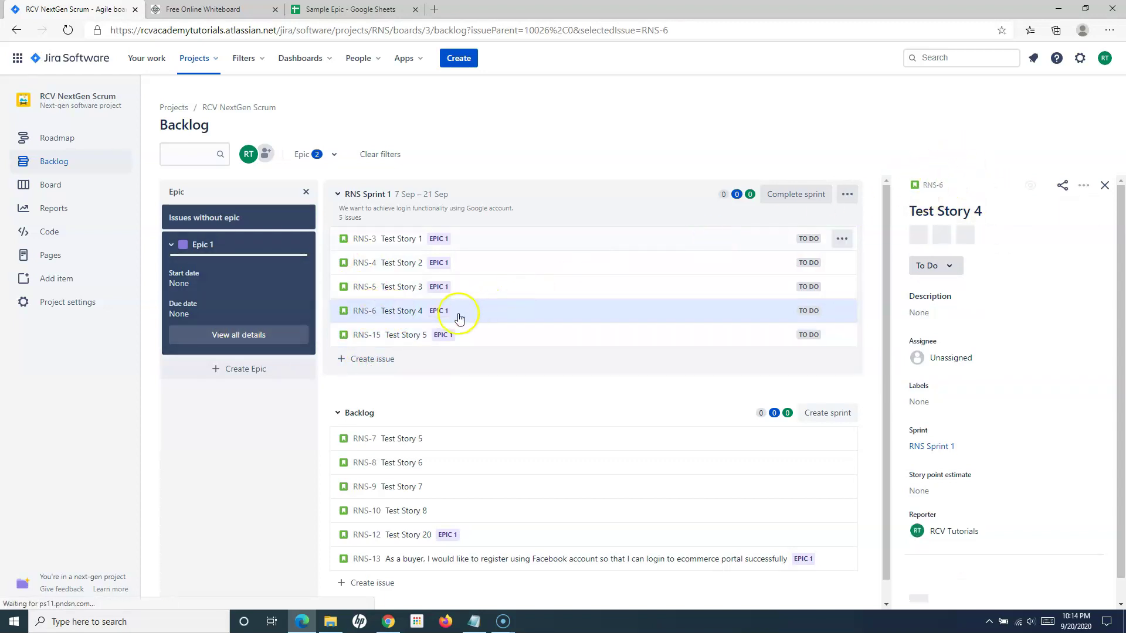
{"action": "left_click", "coordinate": [917, 189]}
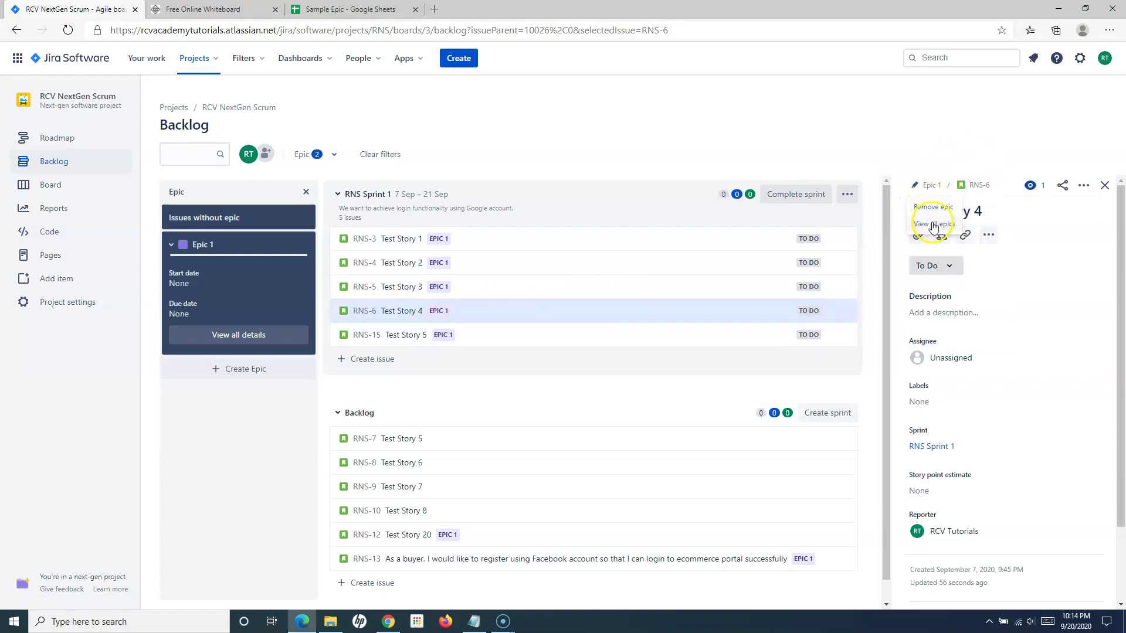
{"action": "left_click", "coordinate": [932, 207]}
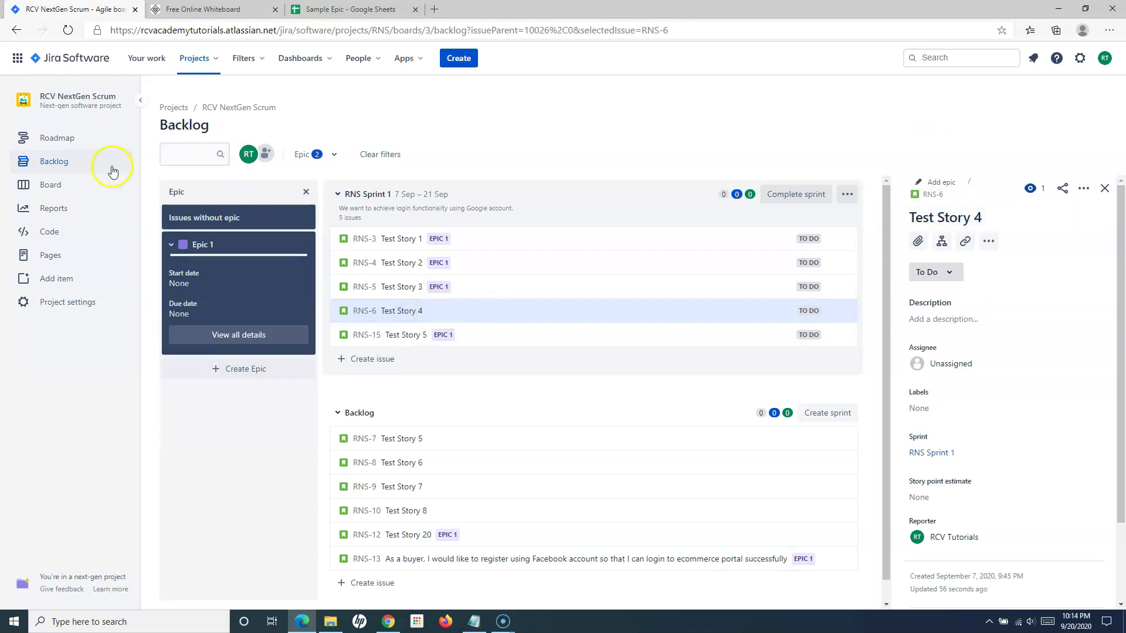
- Open Test Story 4 from the RNS Sprint 1 board on its own page and display the epics it can be added to
{"action": "left_click", "coordinate": [67, 138]}
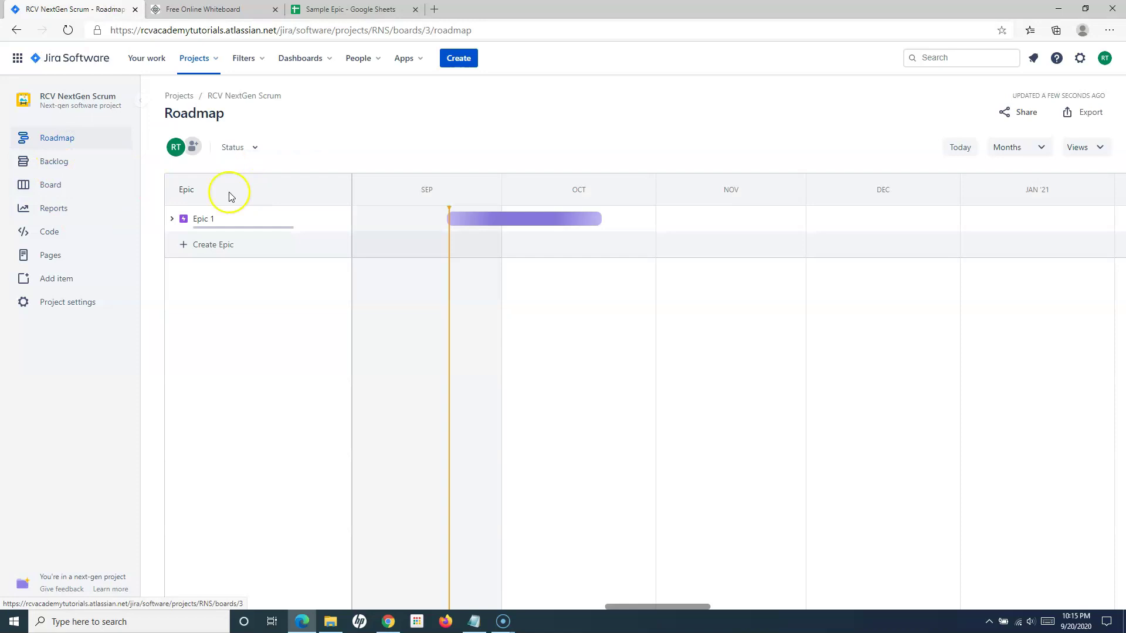
{"action": "left_click", "coordinate": [48, 159]}
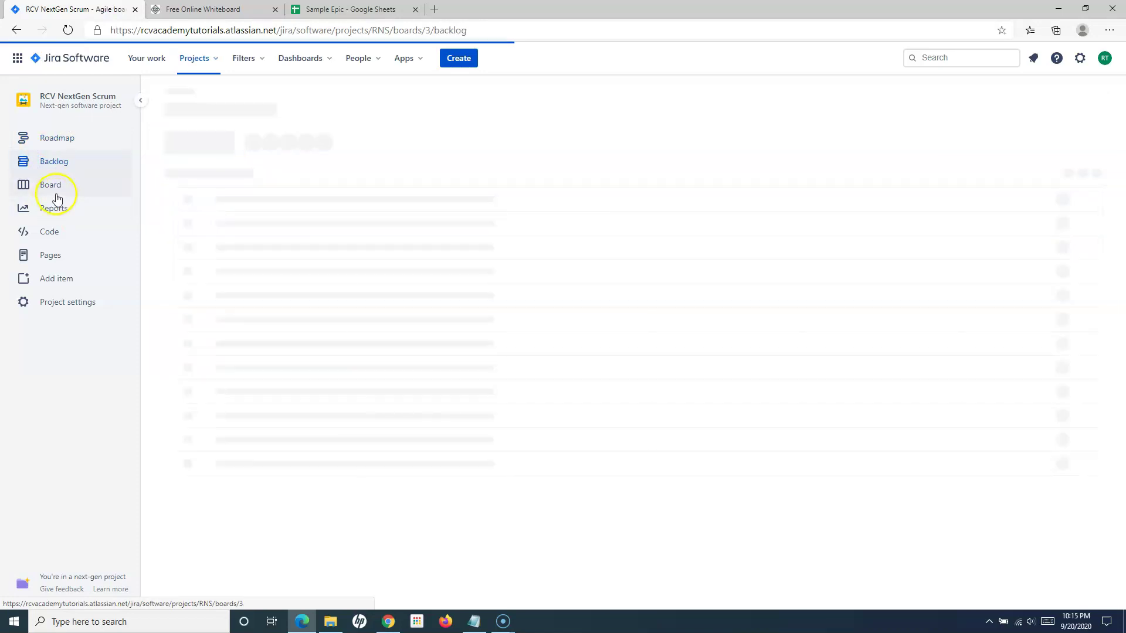
{"action": "left_click", "coordinate": [59, 185]}
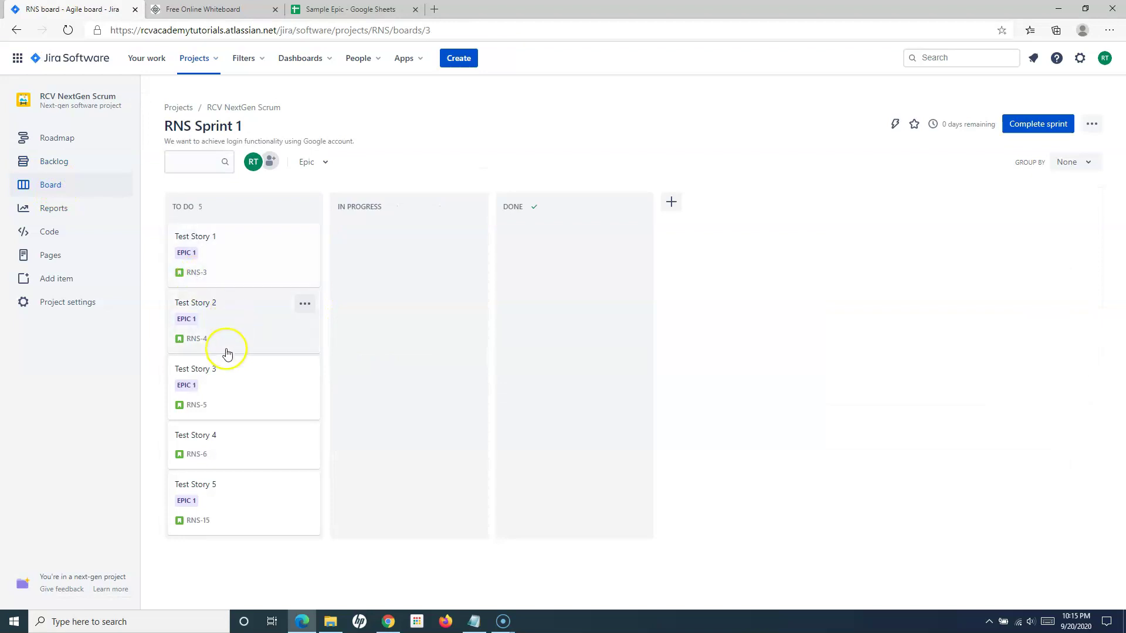
{"action": "left_click", "coordinate": [202, 439]}
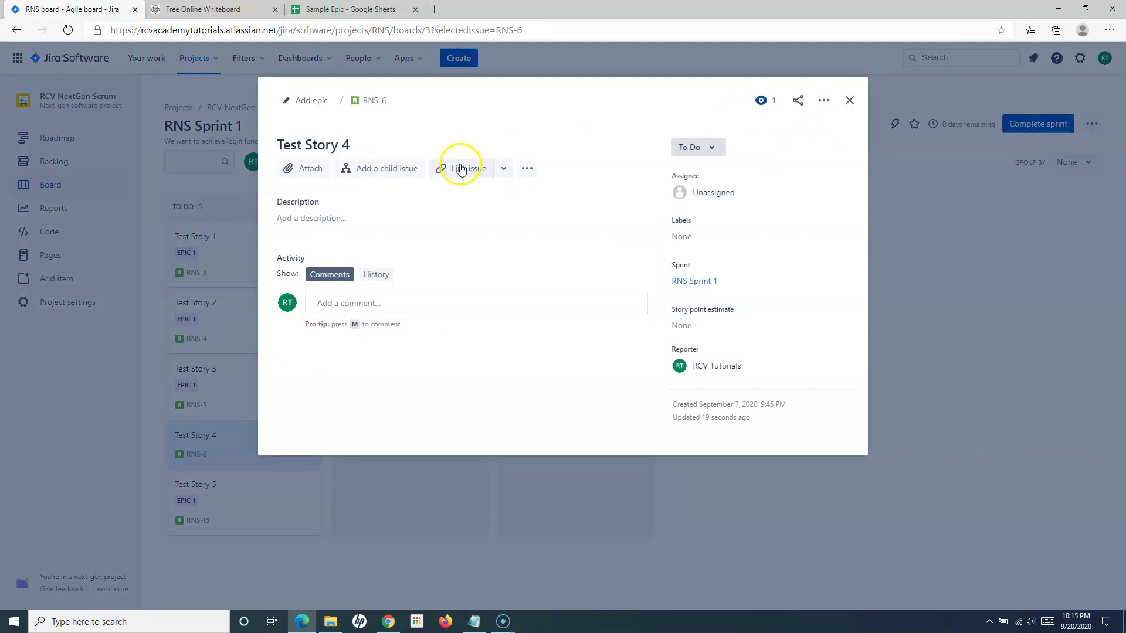
{"action": "left_click", "coordinate": [375, 106]}
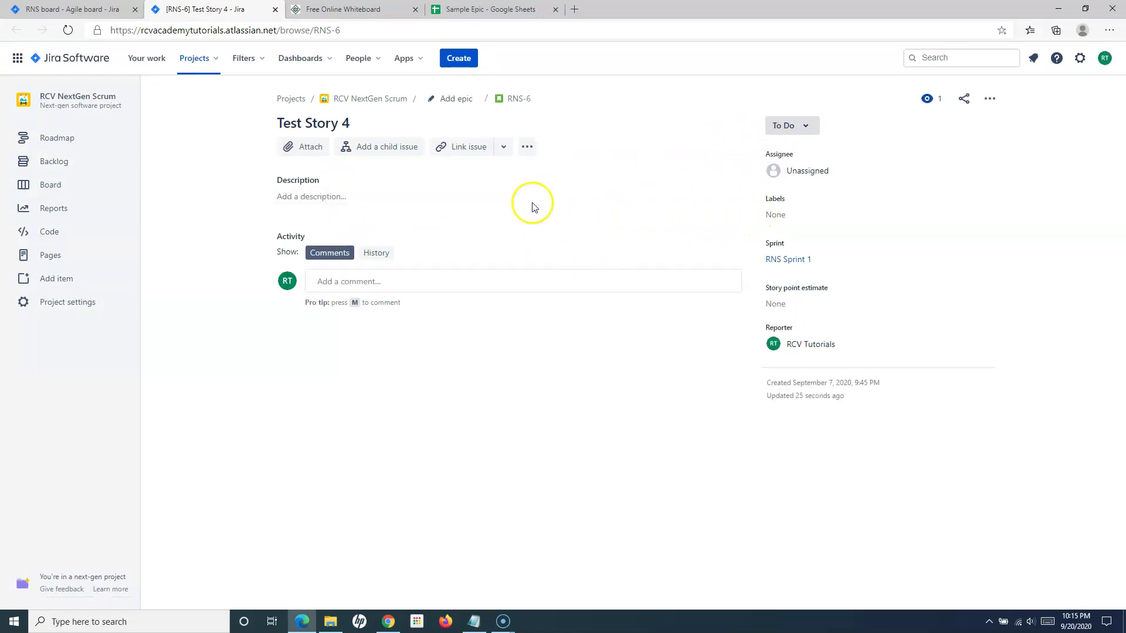
{"action": "left_click", "coordinate": [435, 102]}
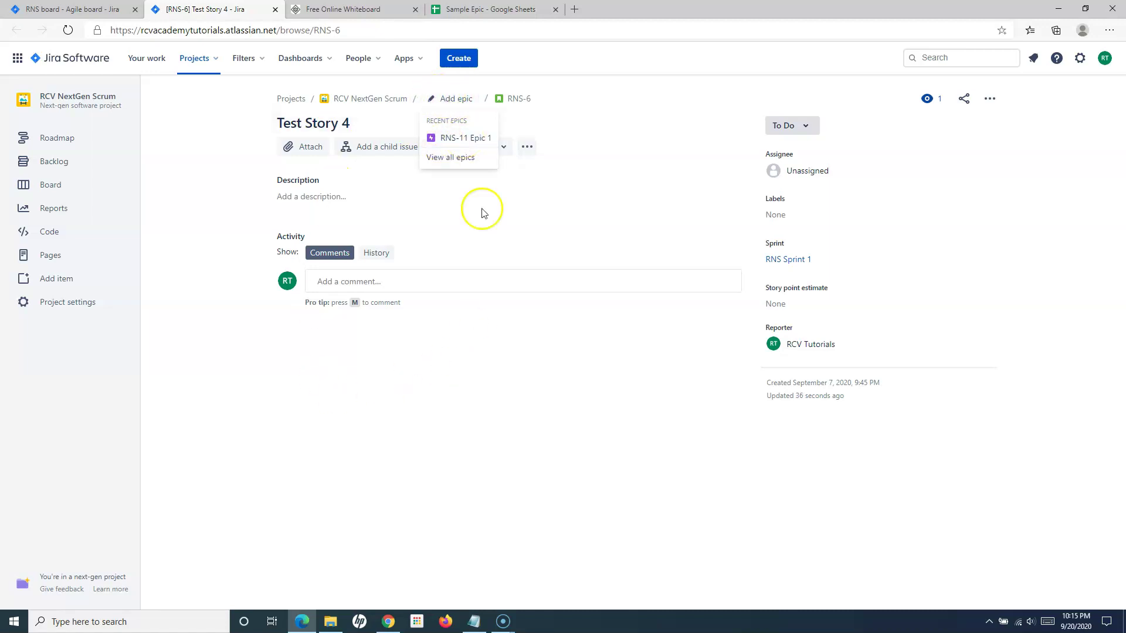
- Open the RCV NextGen Kanban project's board and view the actions available for Test Child issue, including Change parent
{"action": "left_click", "coordinate": [86, 59]}
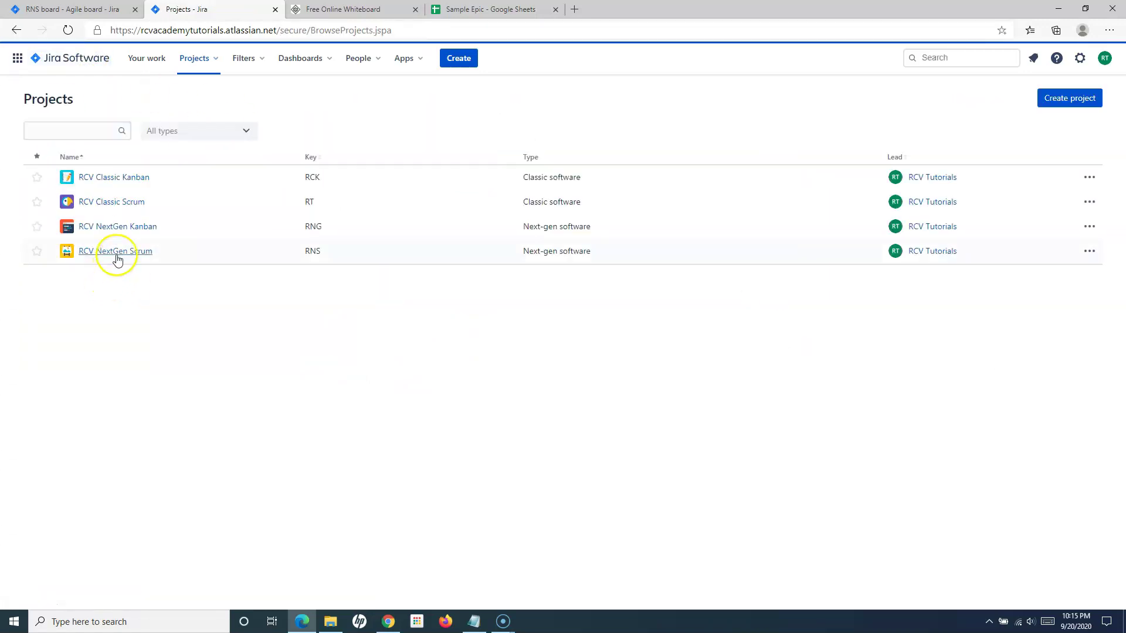
{"action": "left_click", "coordinate": [117, 228]}
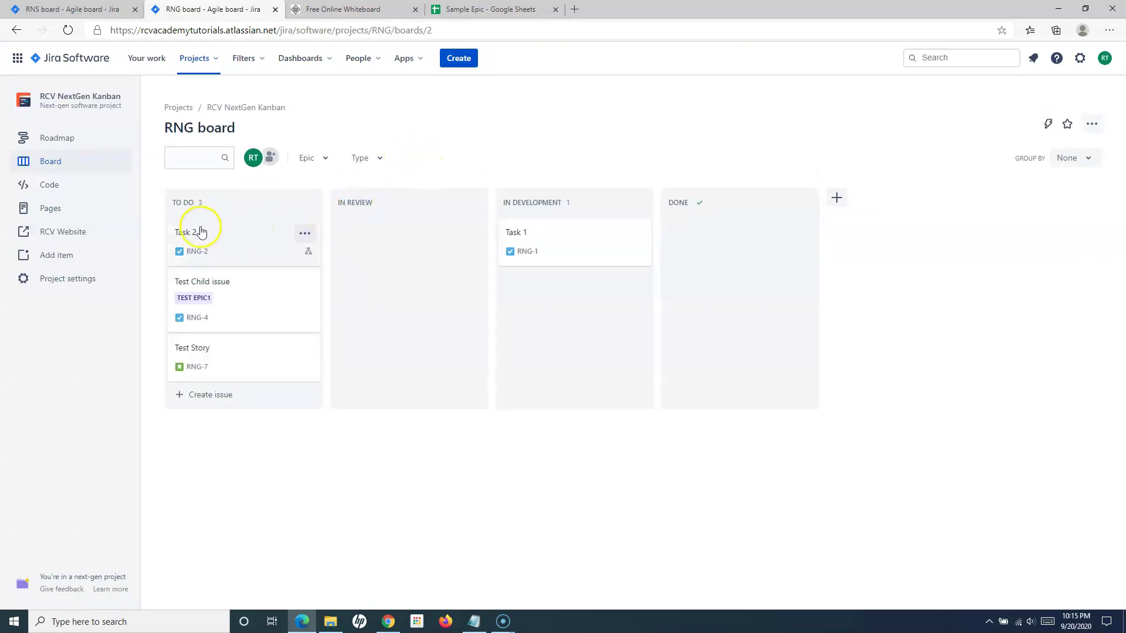
{"action": "left_click", "coordinate": [306, 284]}
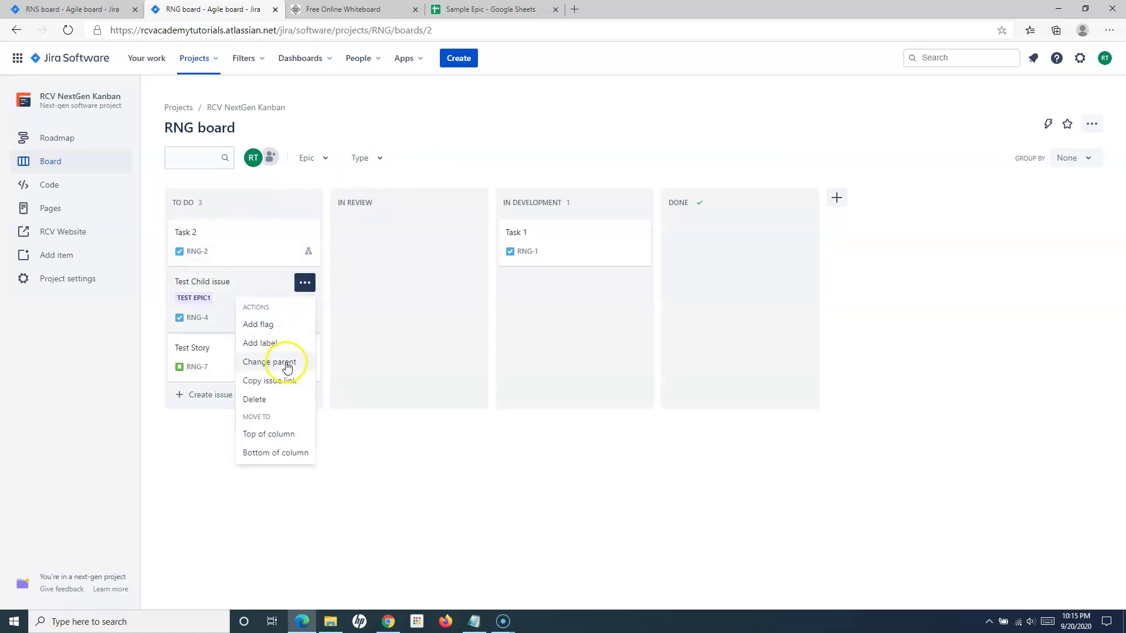
{"action": "left_click", "coordinate": [212, 420]}
- Examine how to give Test Story an epic through its Add parent action and its issue details, without choosing one
{"action": "left_click", "coordinate": [304, 349]}
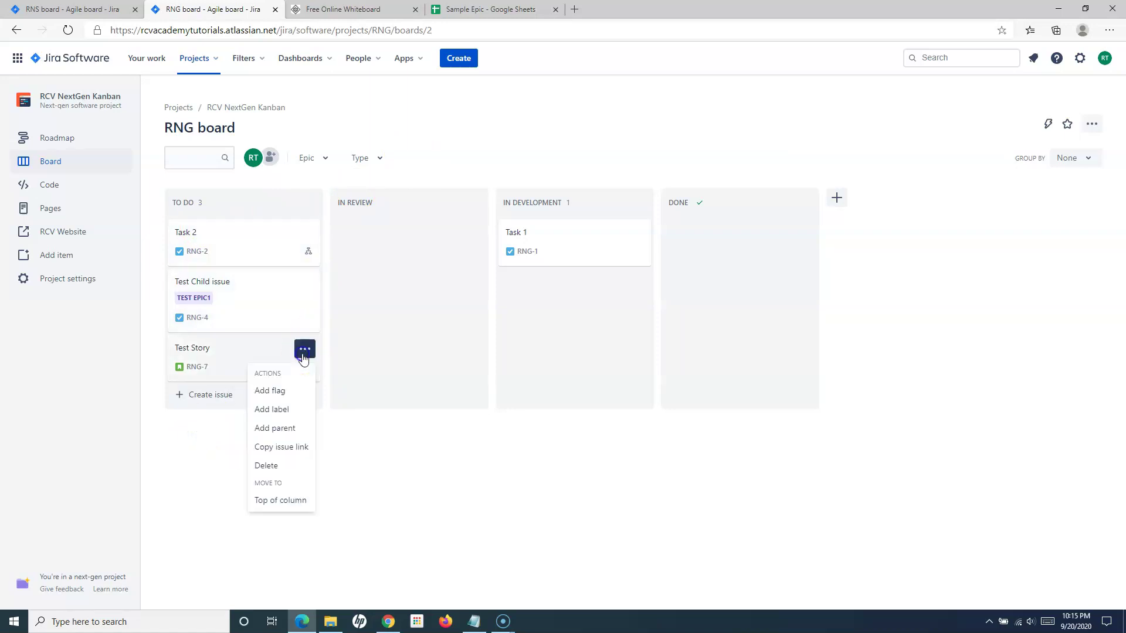
{"action": "left_click", "coordinate": [290, 434]}
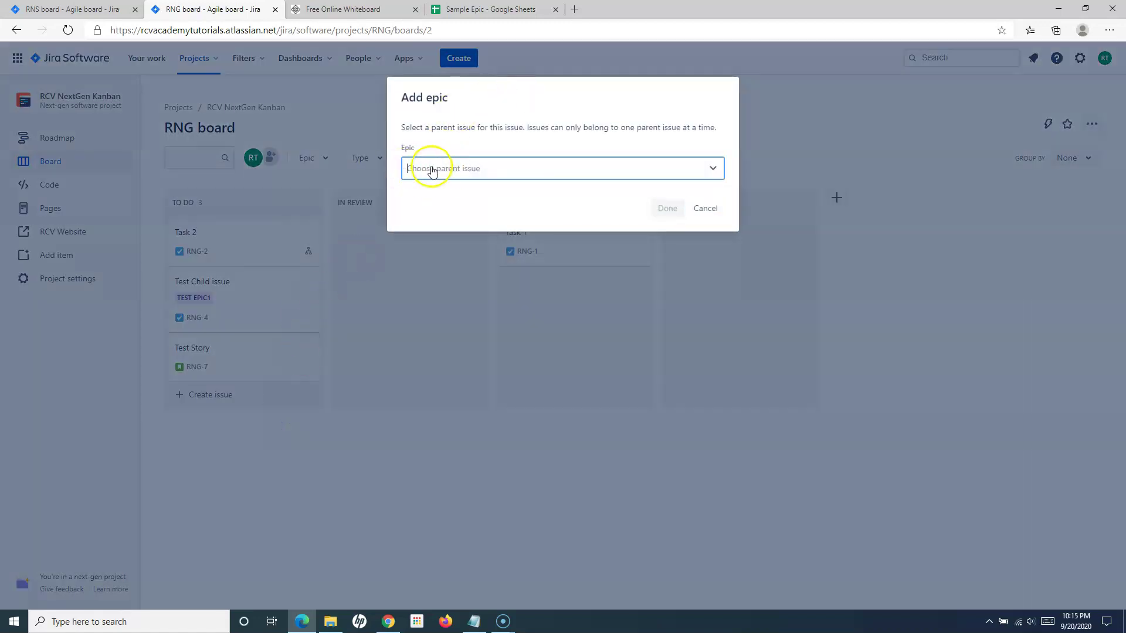
{"action": "left_click", "coordinate": [703, 210]}
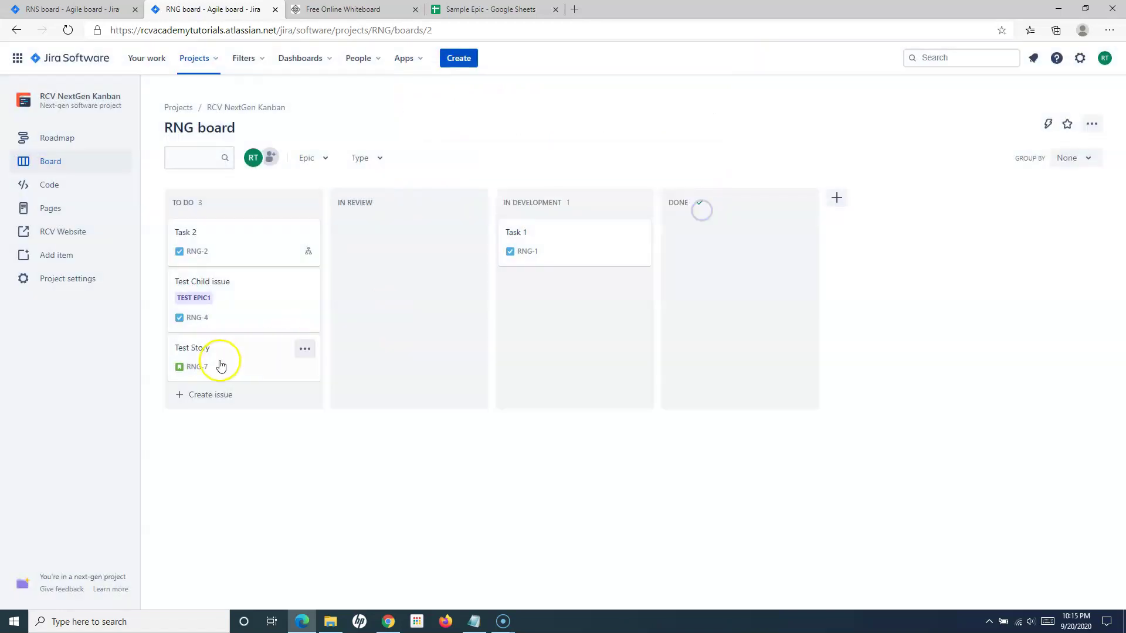
{"action": "left_click", "coordinate": [201, 369]}
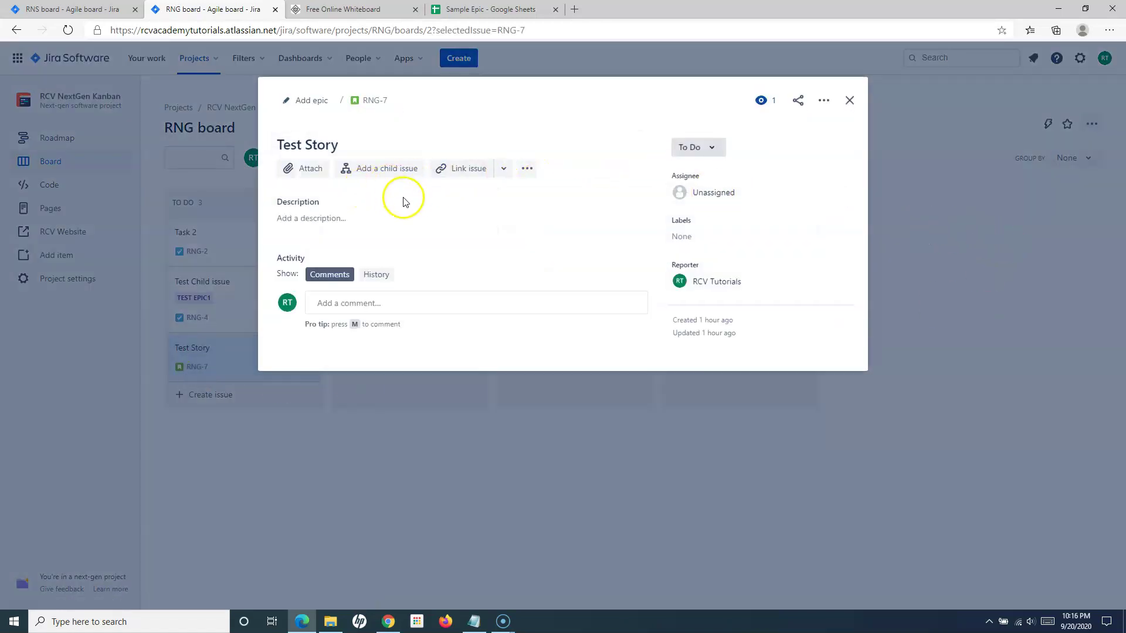
{"action": "left_click", "coordinate": [305, 102]}
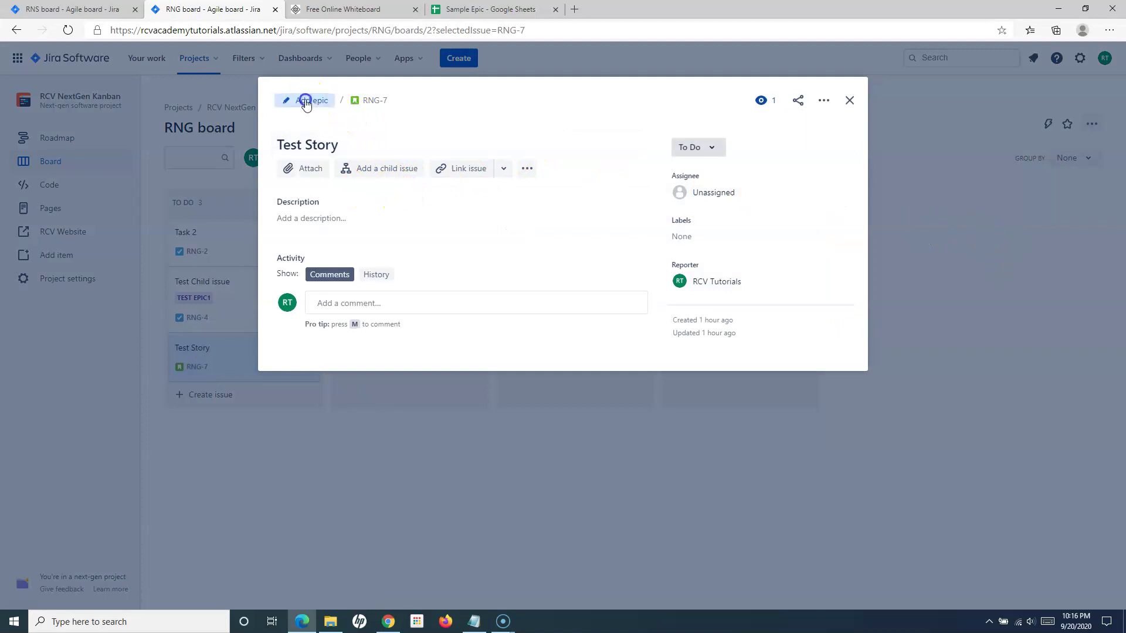
{"action": "left_click", "coordinate": [850, 101]}
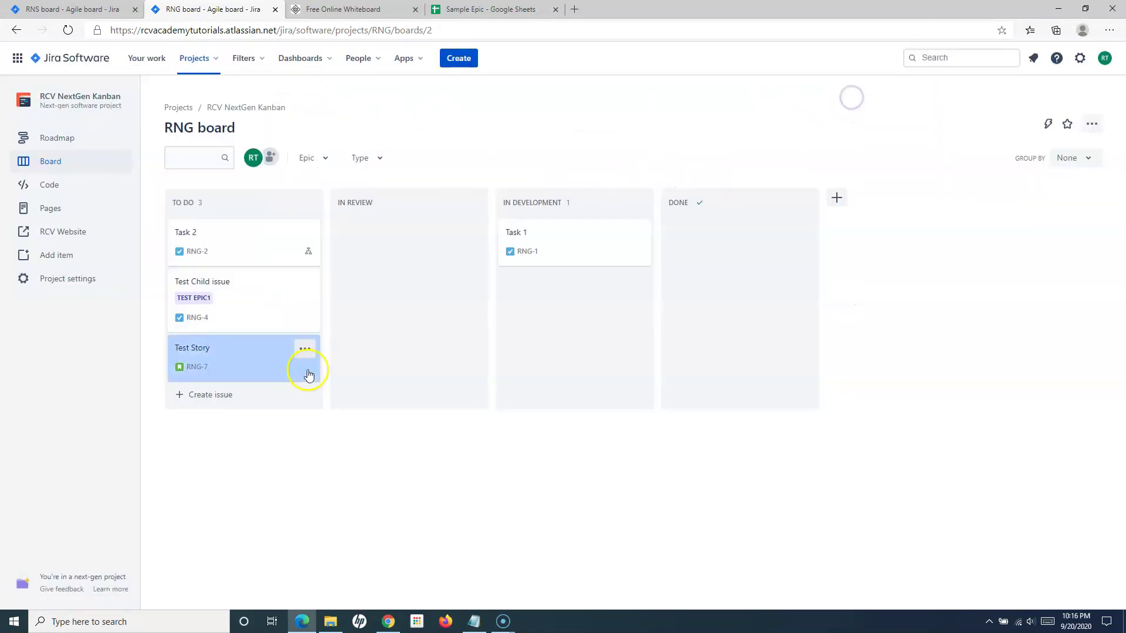
- Expand Test Epic1 on the roadmap to examine its child issues, and review Test Story's details from the board
{"action": "left_click", "coordinate": [64, 143]}
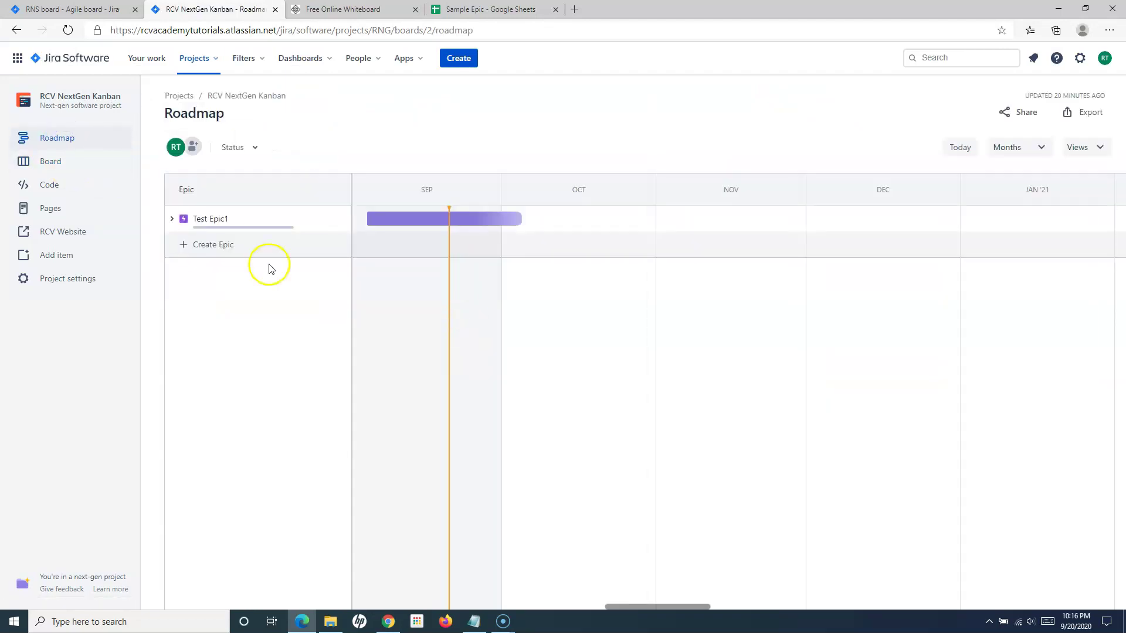
{"action": "left_click", "coordinate": [171, 220]}
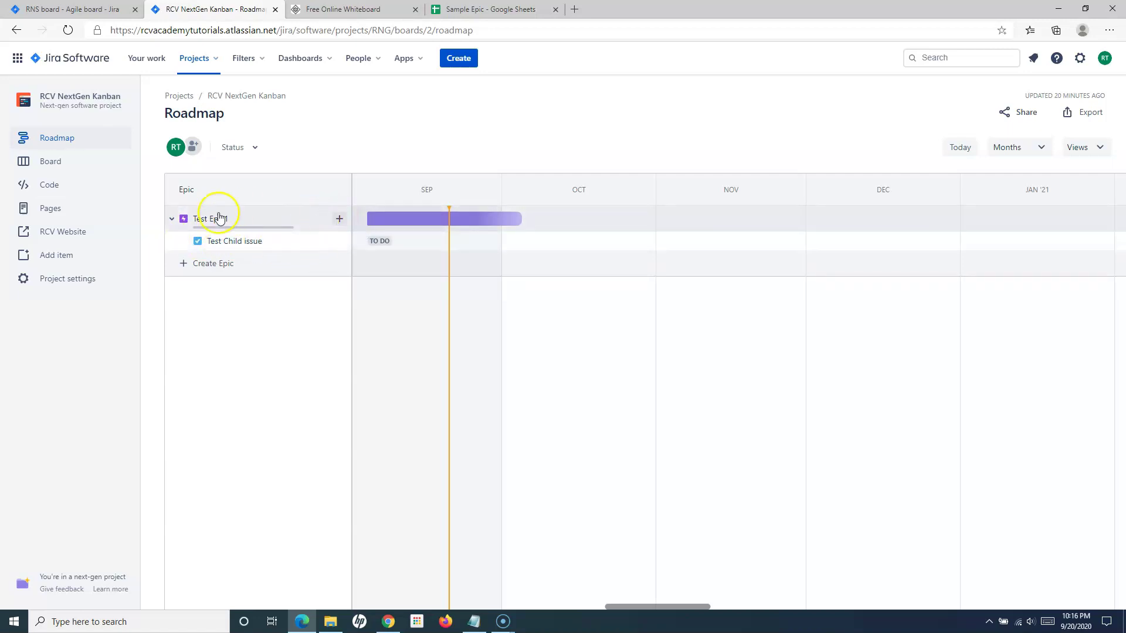
{"action": "left_click", "coordinate": [62, 170]}
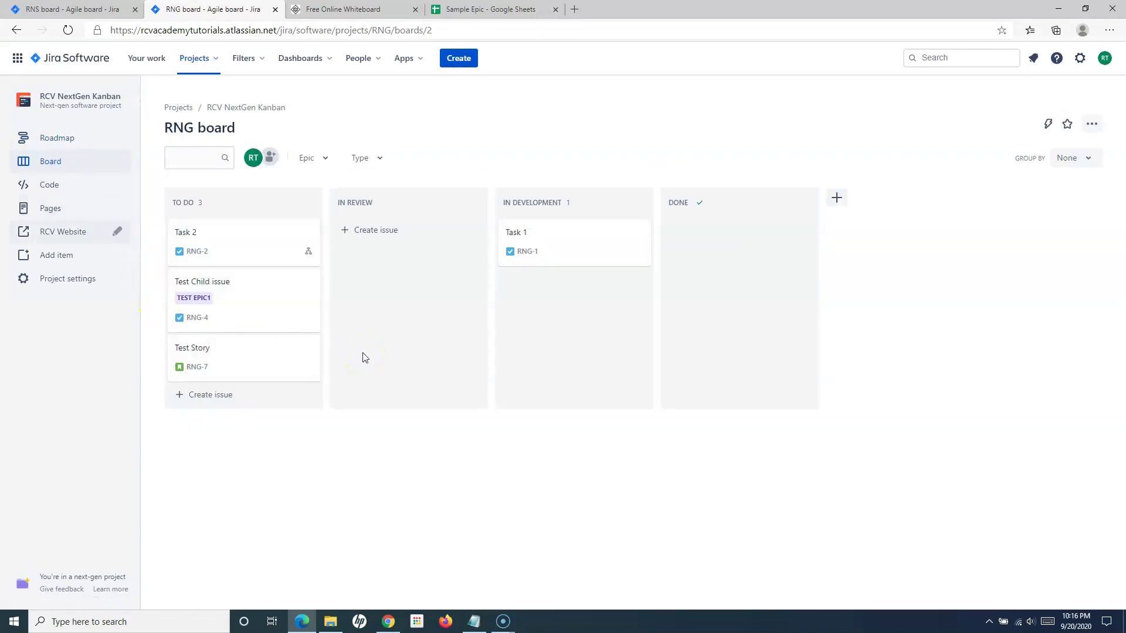
{"action": "left_click", "coordinate": [217, 357]}
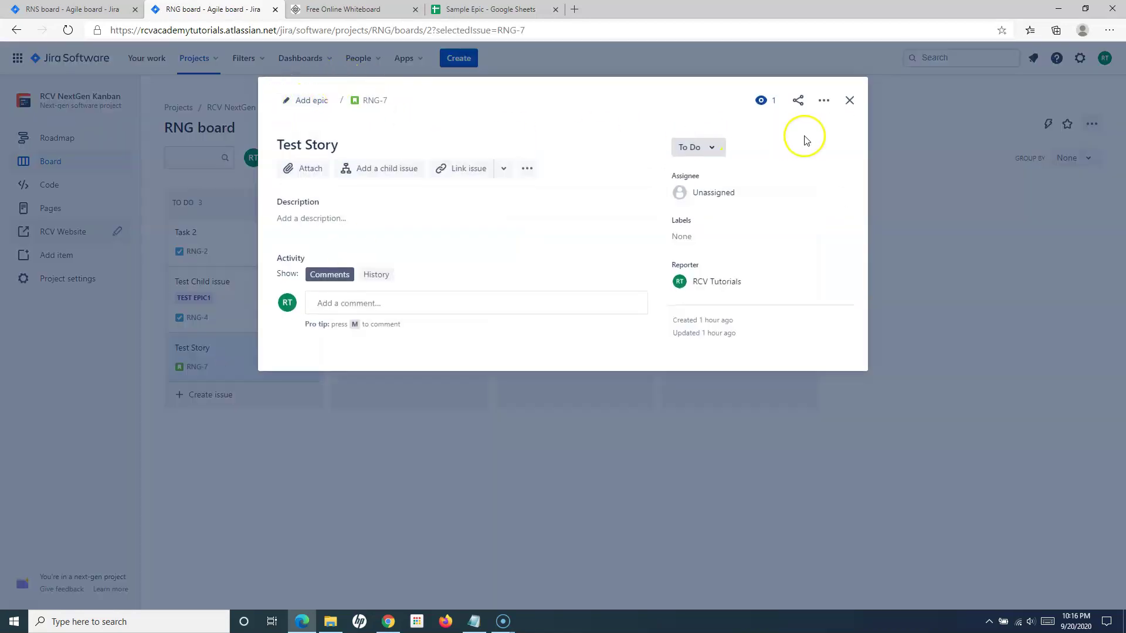
{"action": "left_click", "coordinate": [849, 99]}
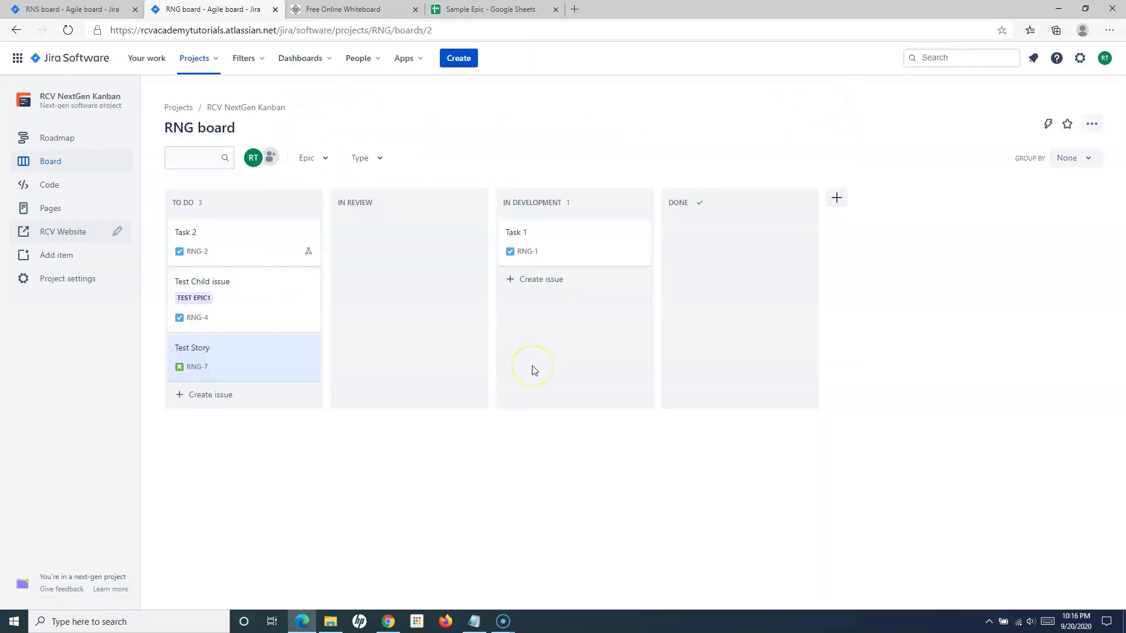